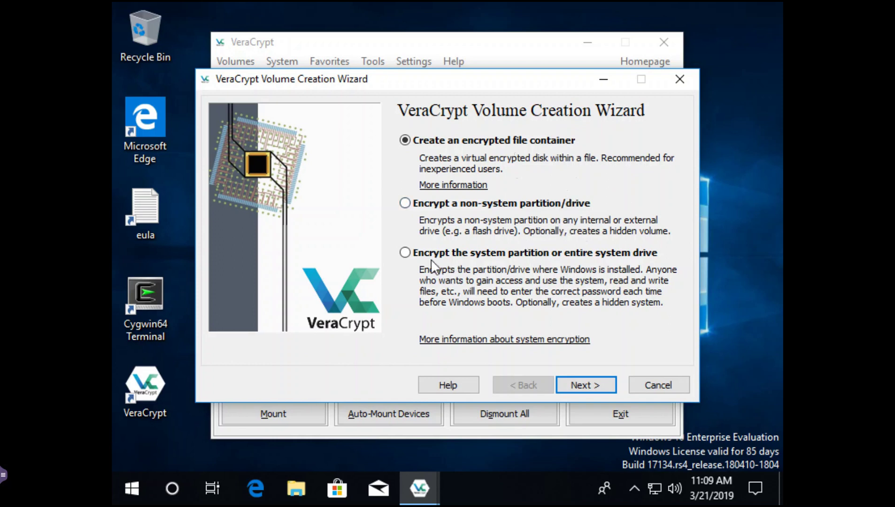
Step: Choose normal encryption of the Windows system partition on a single-boot system, keeping AES and SHA-512
click(407, 255)
click(574, 384)
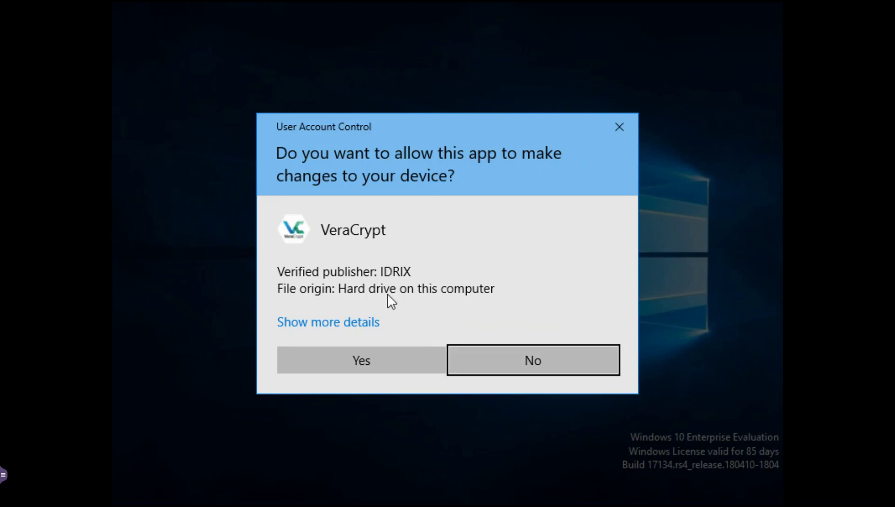
click(365, 362)
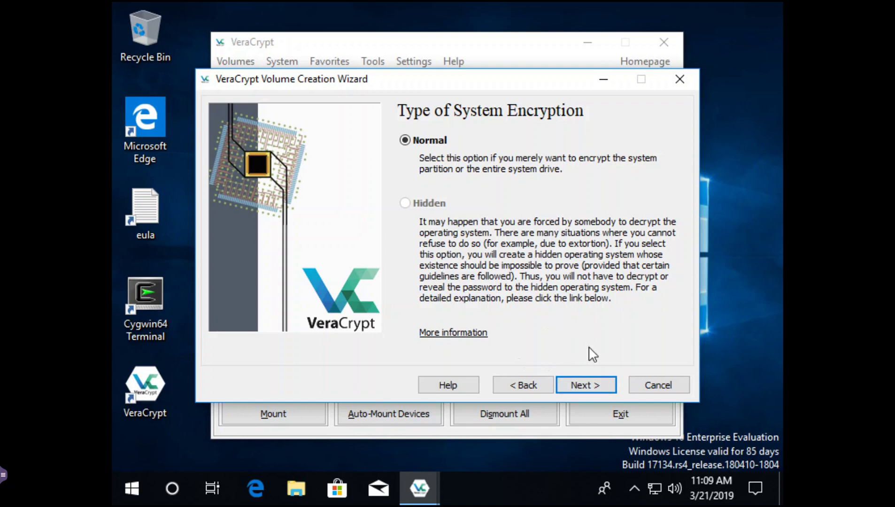
click(599, 384)
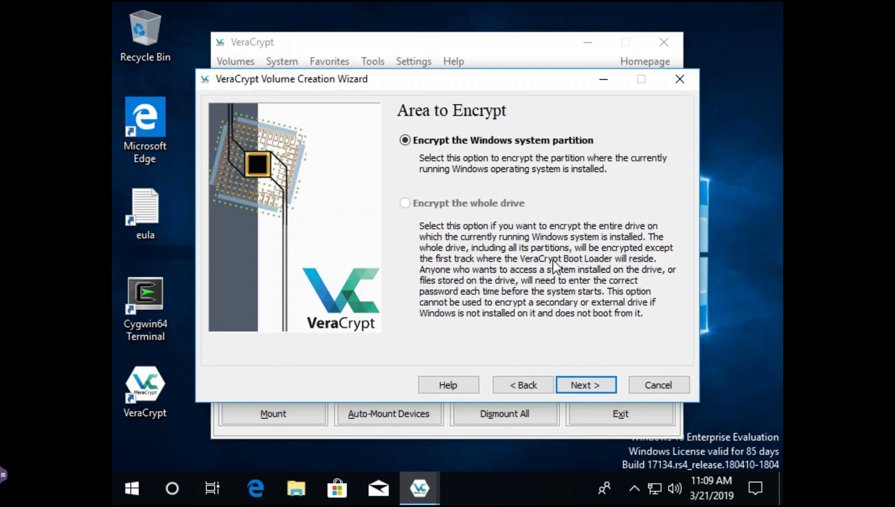
click(578, 383)
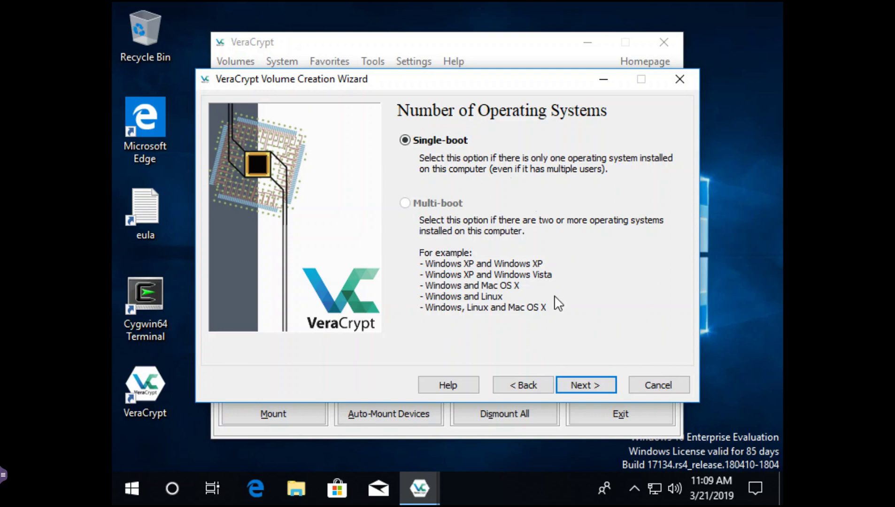
click(583, 386)
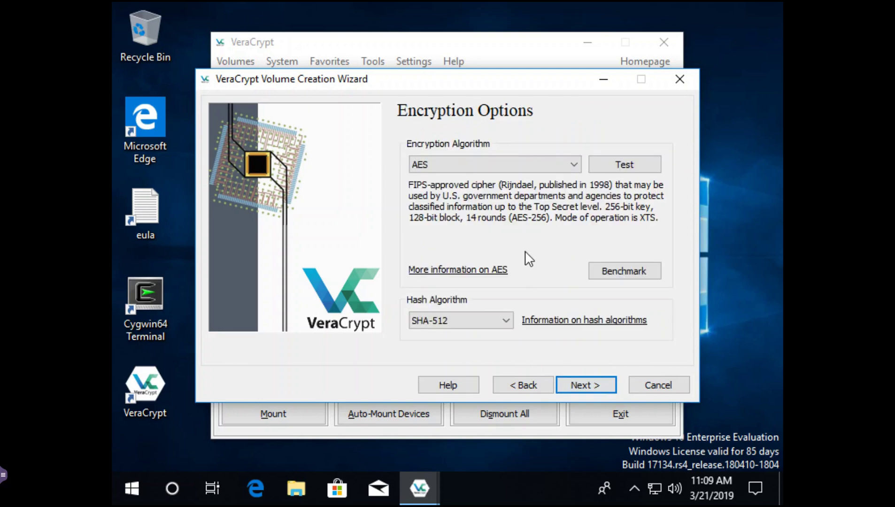
click(576, 387)
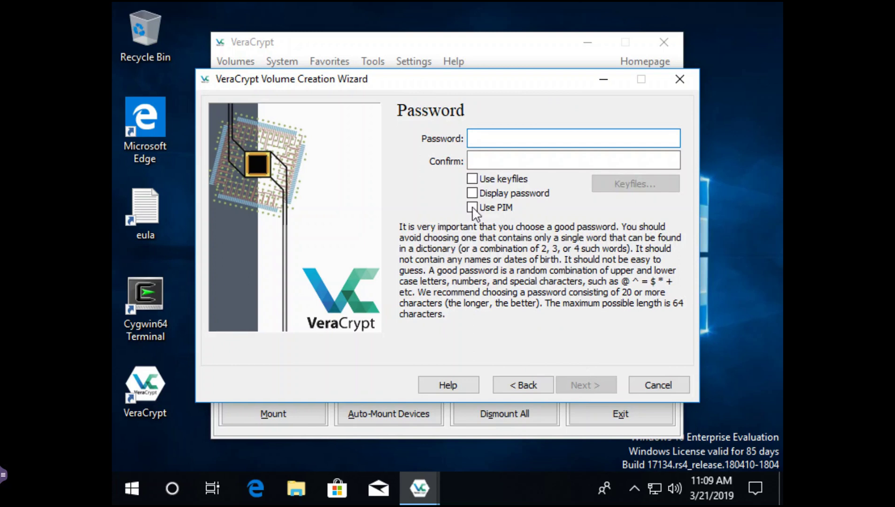
Step: With Display password ticked, enter the encryption password in both Password and Confirm, then continue
click(472, 193)
click(472, 159)
click(476, 138)
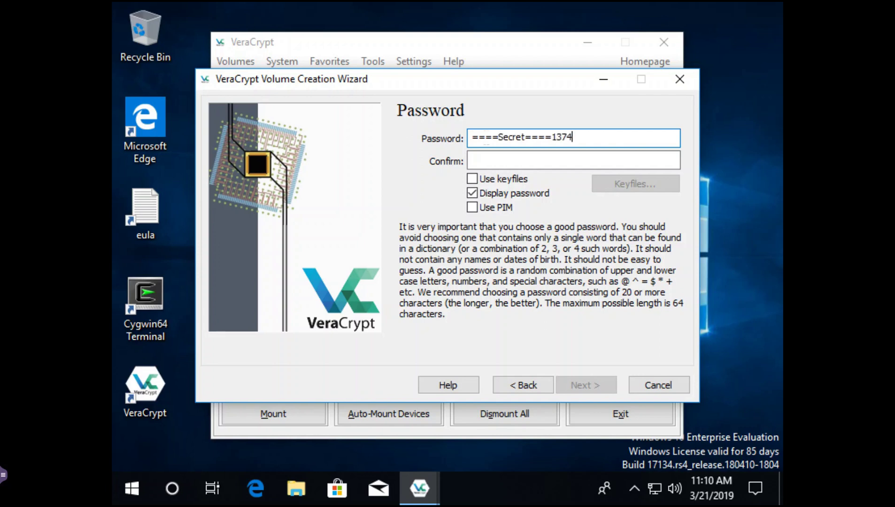
click(574, 159)
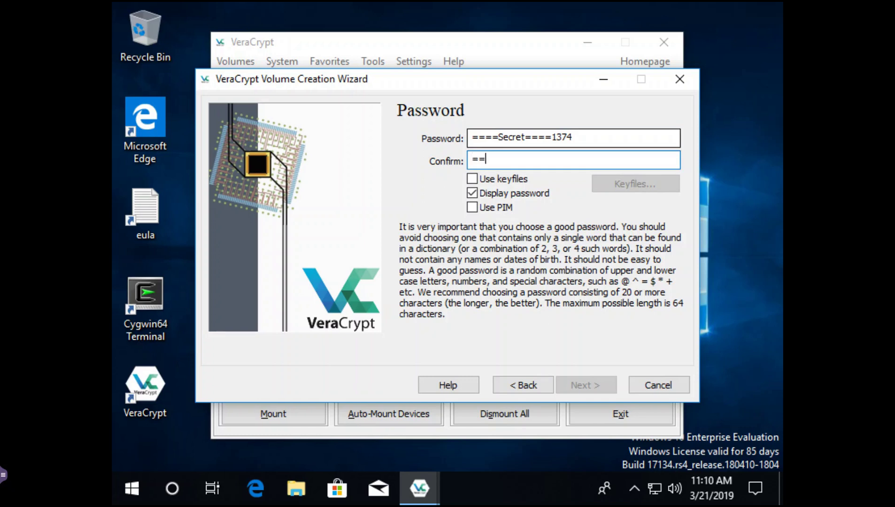
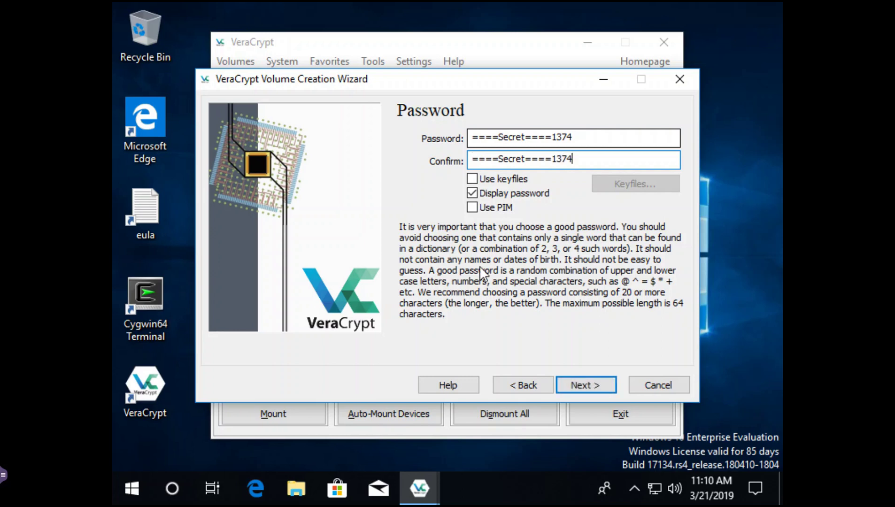
click(580, 386)
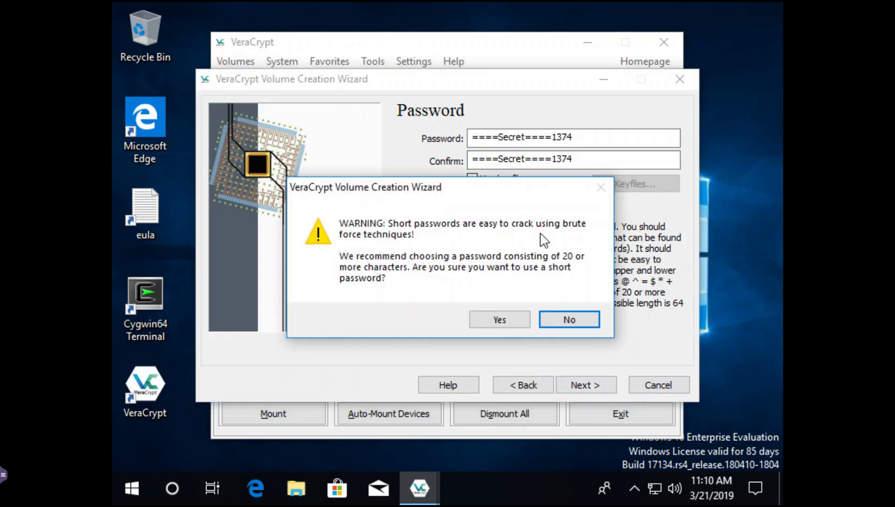
Step: Accept the short password and generate the keys once enough randomness is collected
click(499, 323)
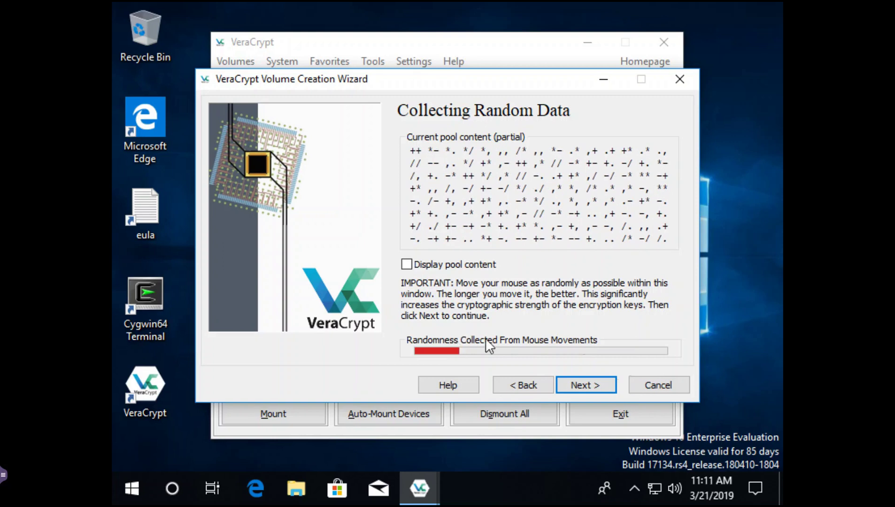
click(584, 385)
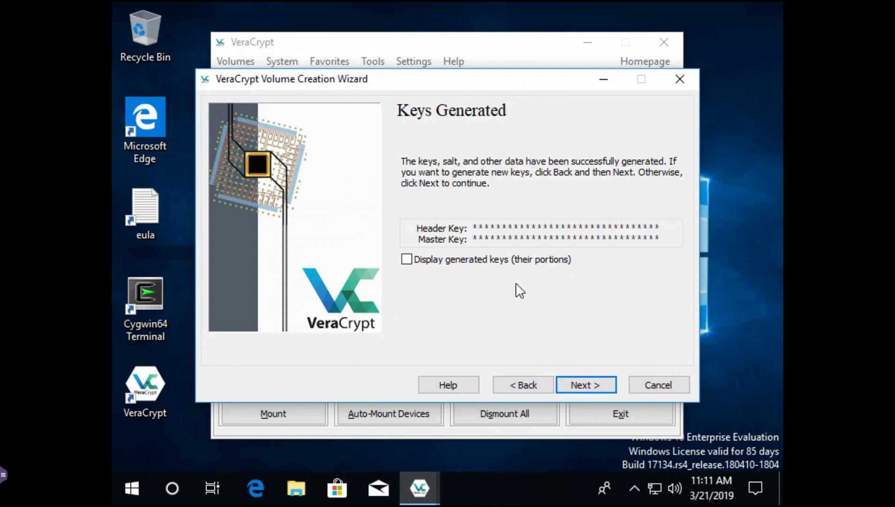
Step: Briefly display the generated keys, hide them again, and continue to the Rescue Disk page
click(407, 260)
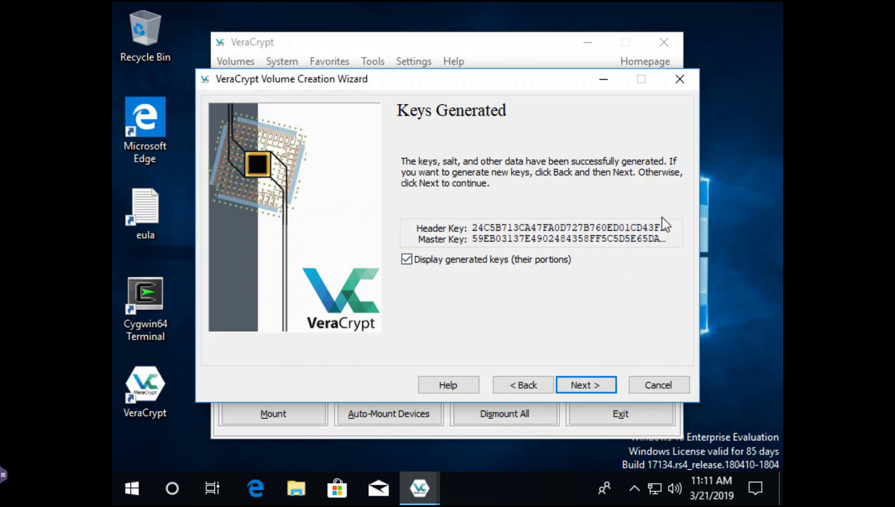
click(415, 260)
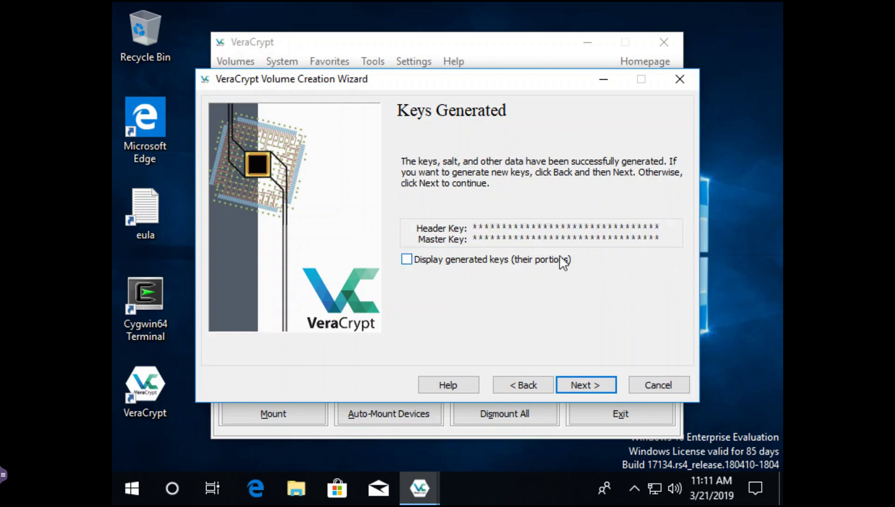
click(579, 387)
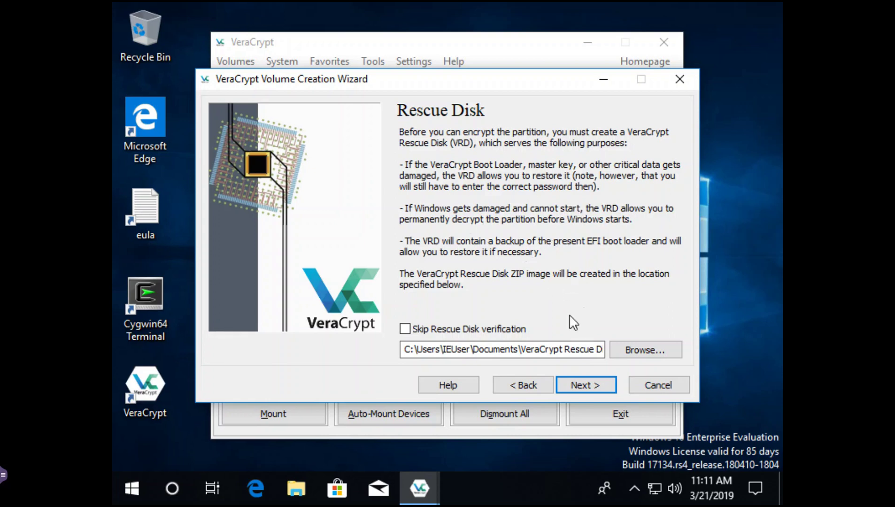
Step: Create the rescue disk ZIP image in Documents and bring up the VM console side panel
click(581, 385)
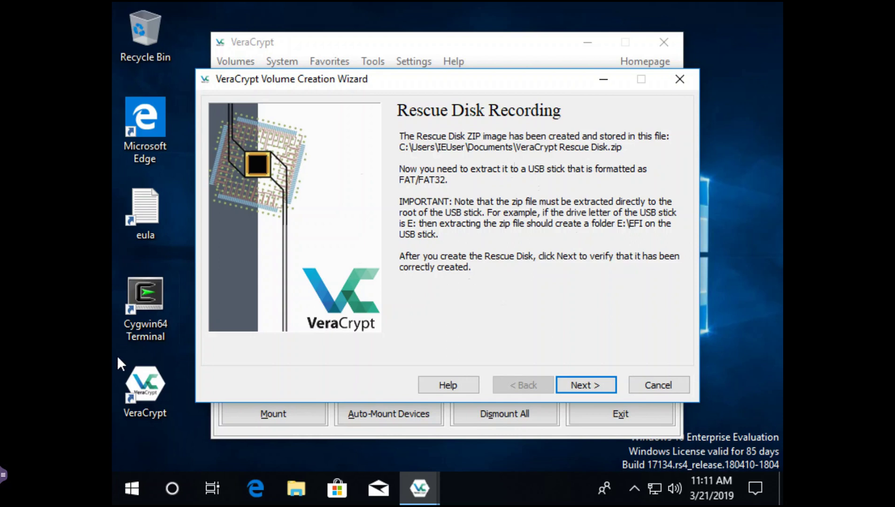
click(4, 475)
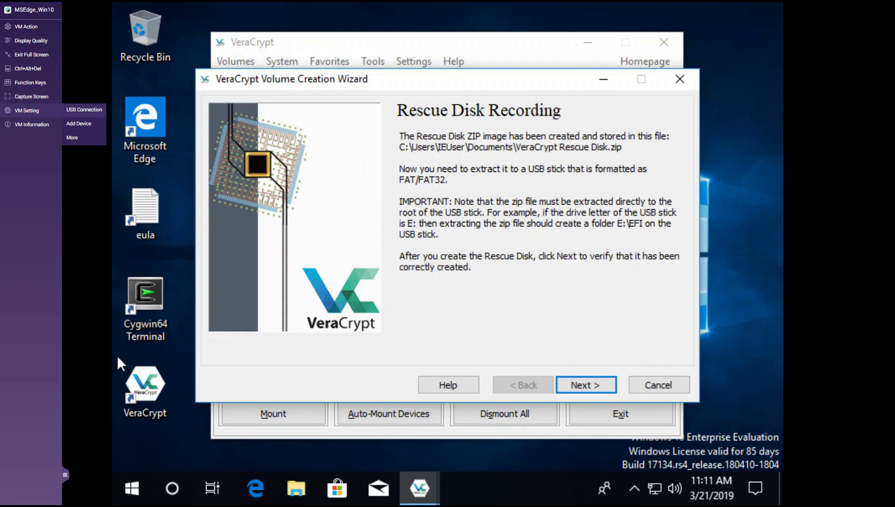
Step: Connect the USB device on bus 1-13 to the Windows VM, accepting the warning, and launch File Explorer
click(84, 109)
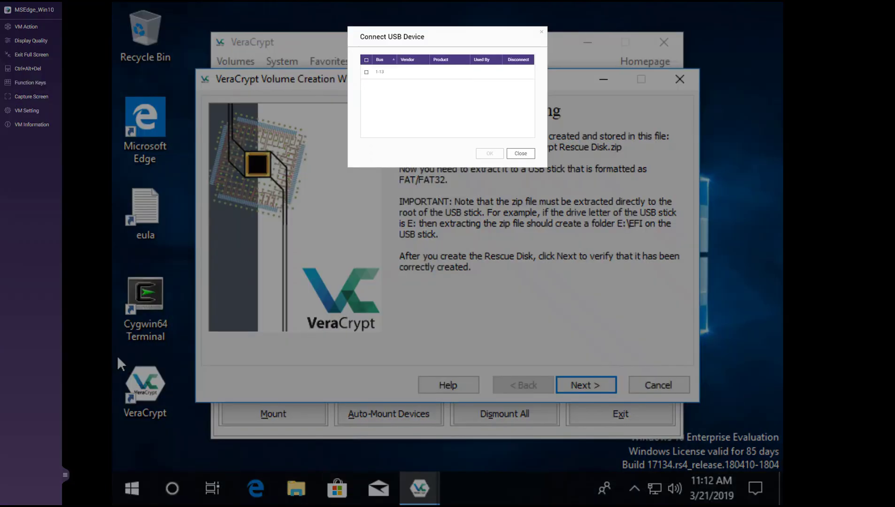
click(366, 72)
click(490, 153)
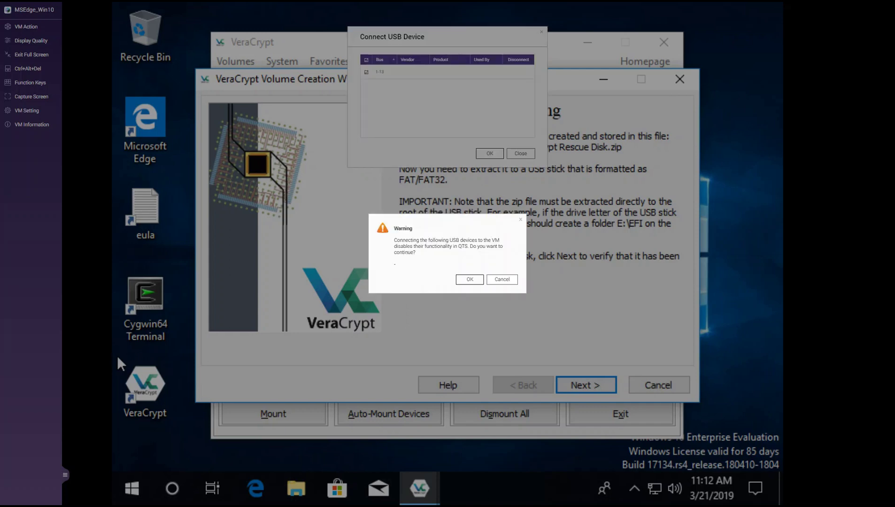
click(470, 280)
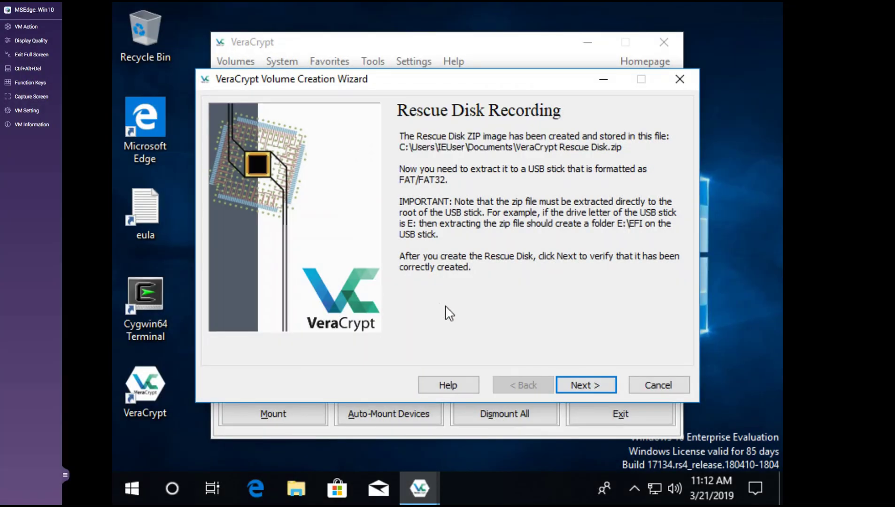
click(295, 493)
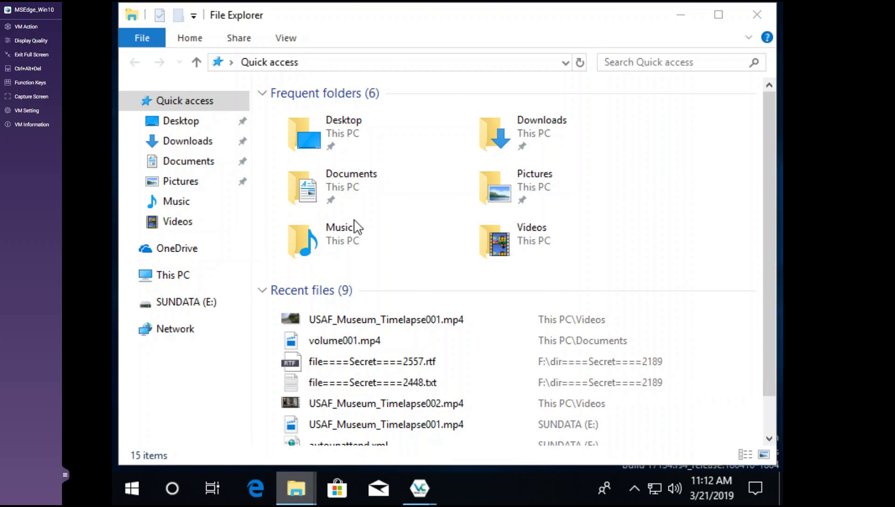
Step: Open Documents and check in a second window that SUNDATA (E:) is empty, then close that window
click(184, 162)
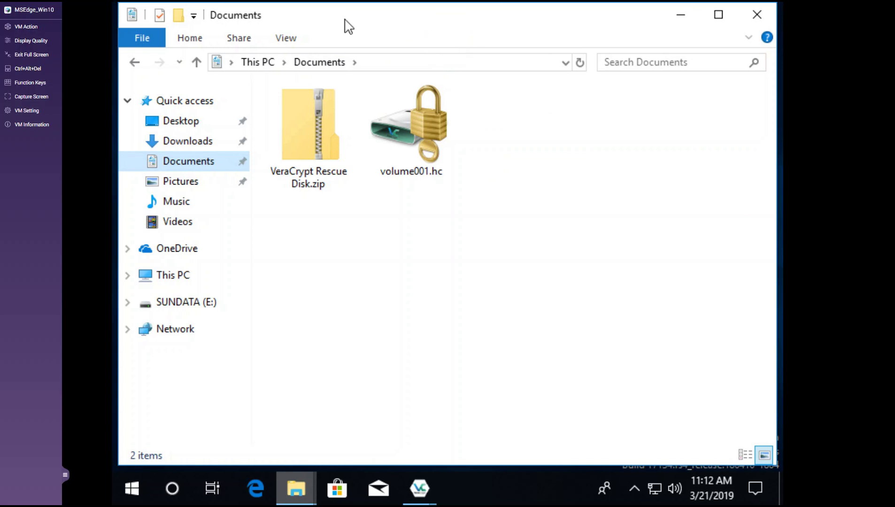
mouse_move(606, 6)
drag(537, 18, 515, 55)
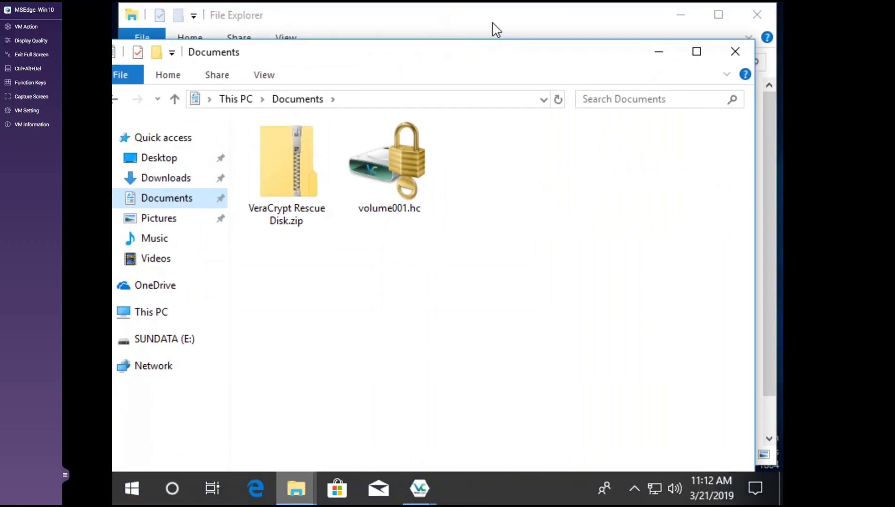
click(493, 21)
drag(462, 34, 544, 80)
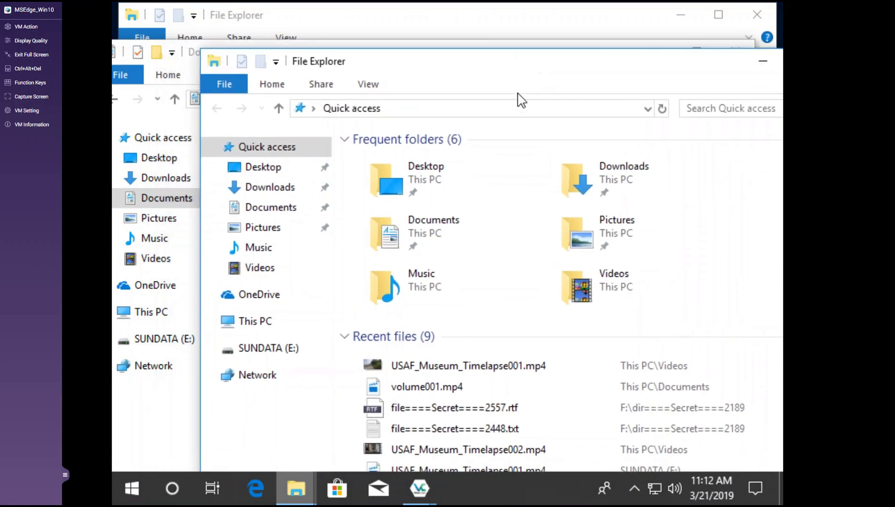
click(269, 351)
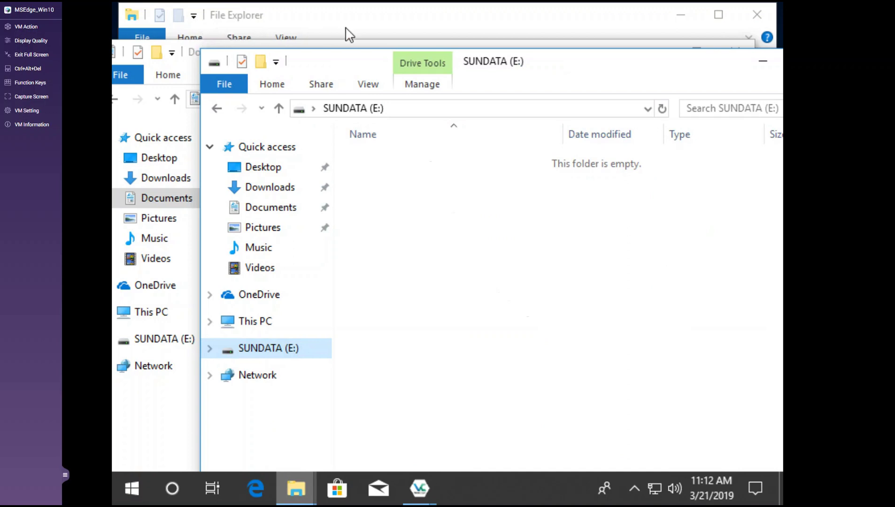
click(400, 27)
click(756, 14)
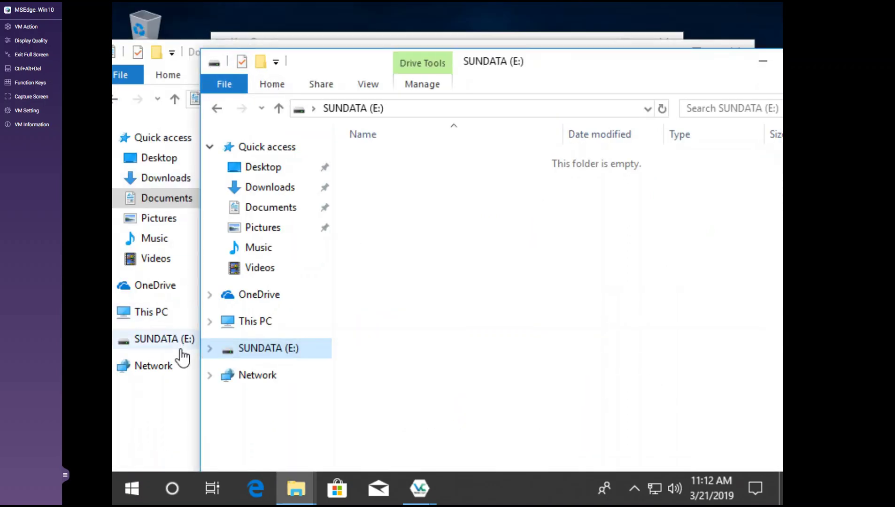
Step: Select VeraCrypt Rescue Disk.zip in Documents and bring up its context menu
click(159, 417)
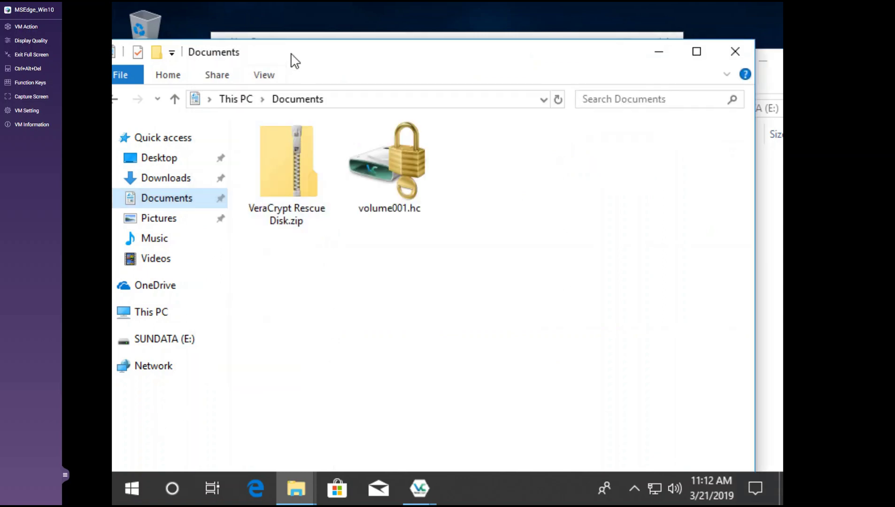
drag(292, 60, 321, 30)
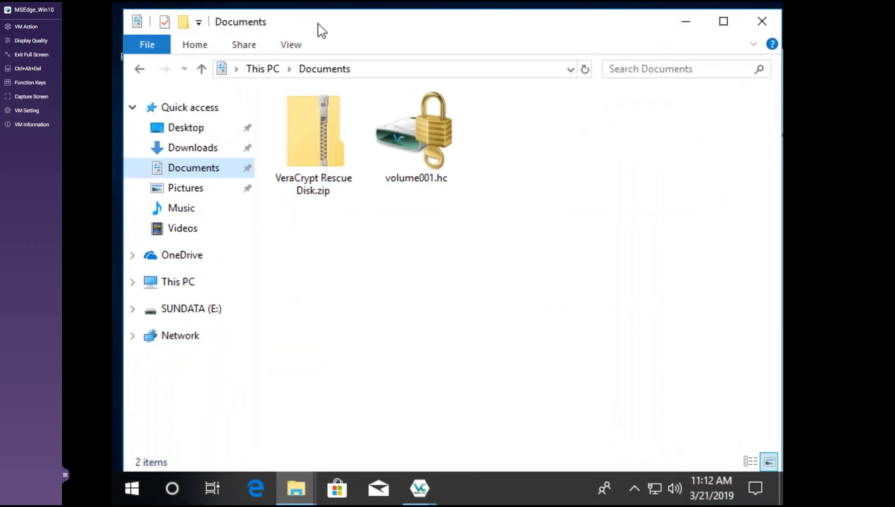
click(289, 165)
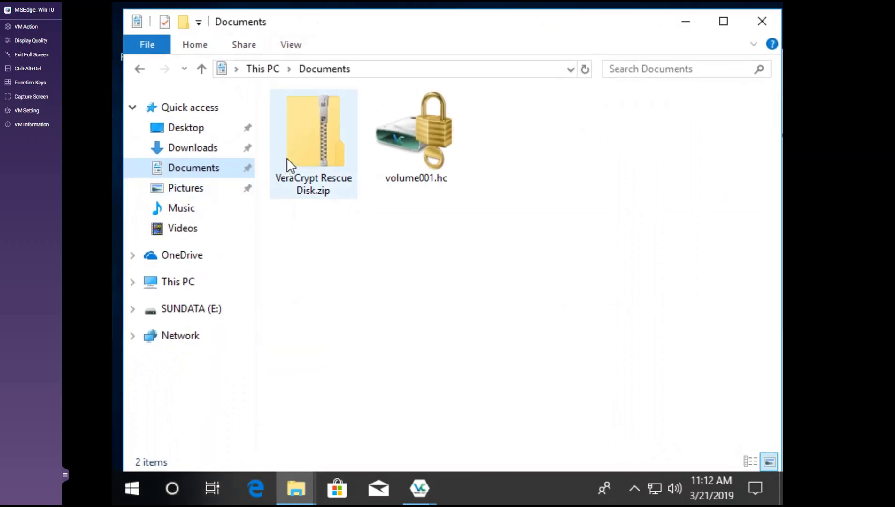
click(301, 137)
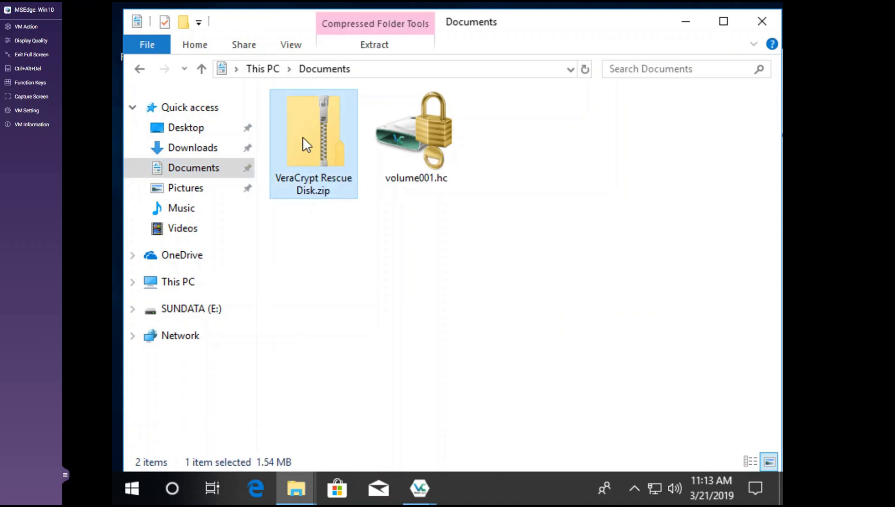
right_click(304, 143)
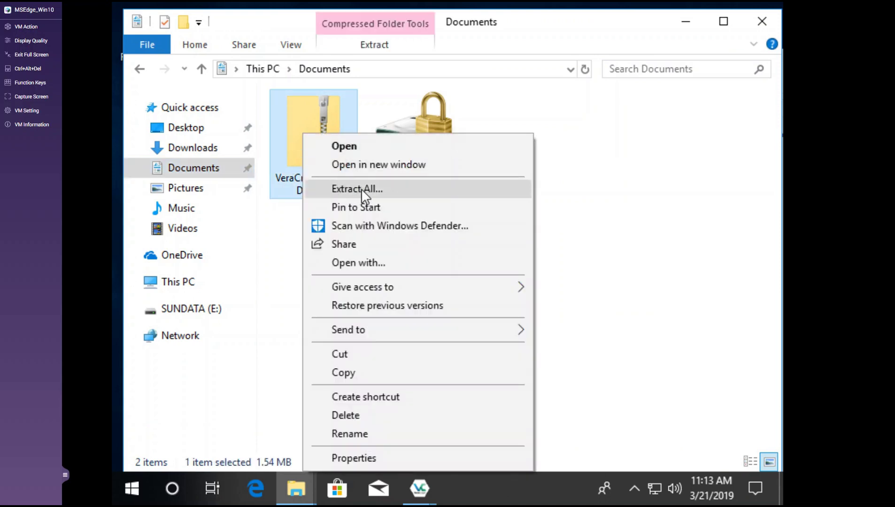
Step: Extract VeraCrypt Rescue Disk.zip to the root of the SUNDATA (E:) drive
click(361, 188)
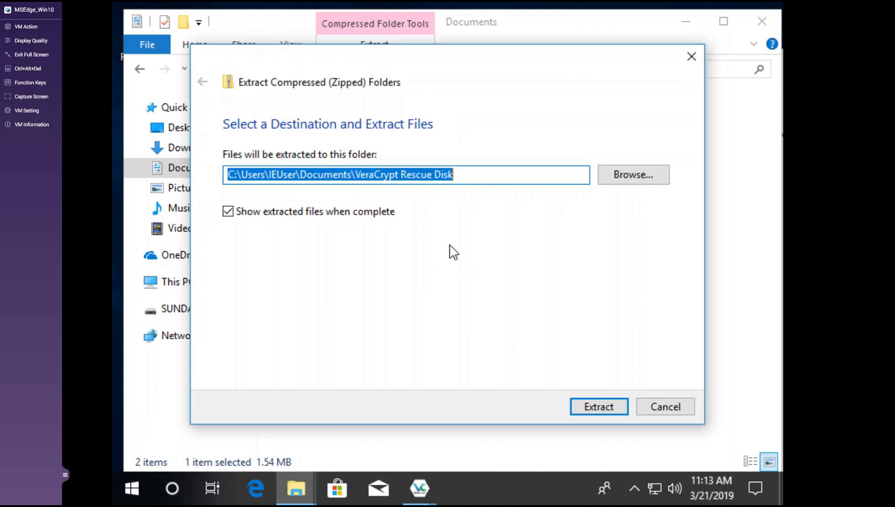
click(641, 178)
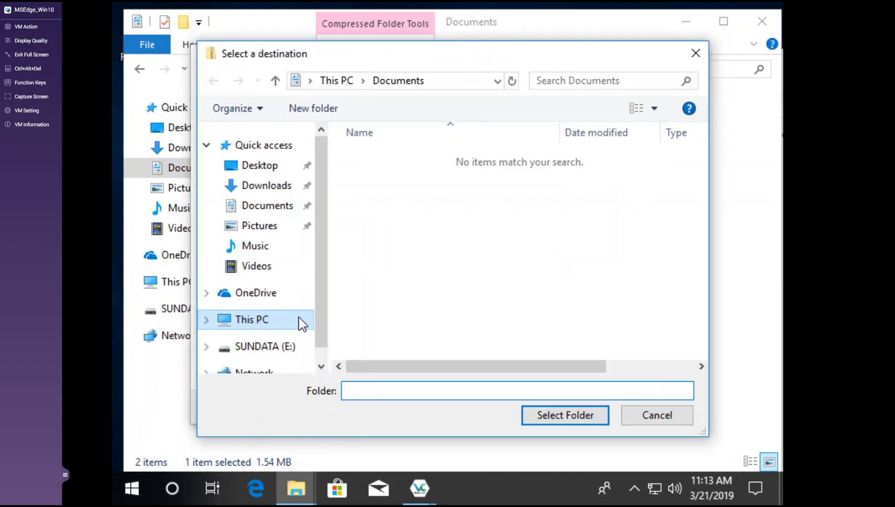
click(270, 324)
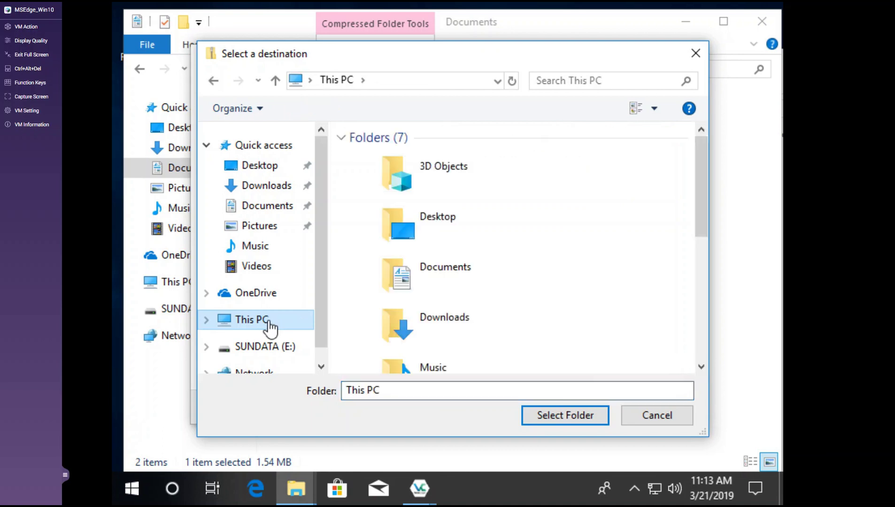
click(258, 347)
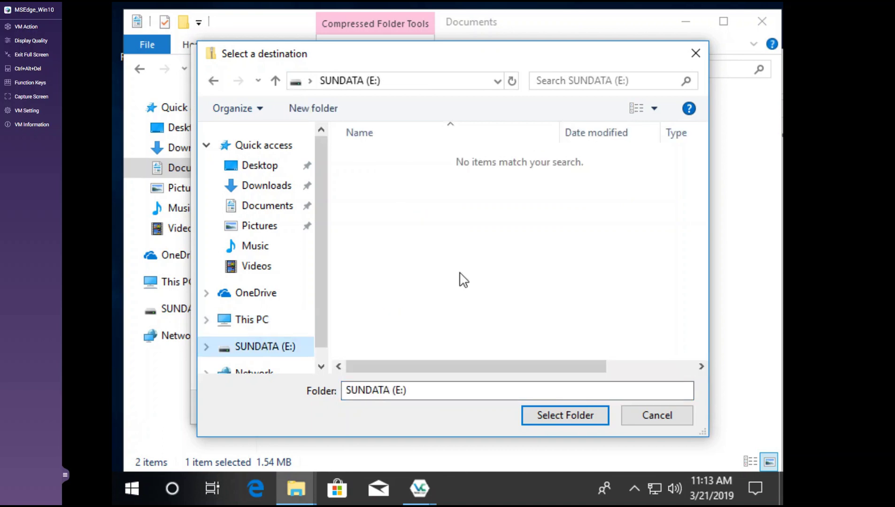
click(542, 419)
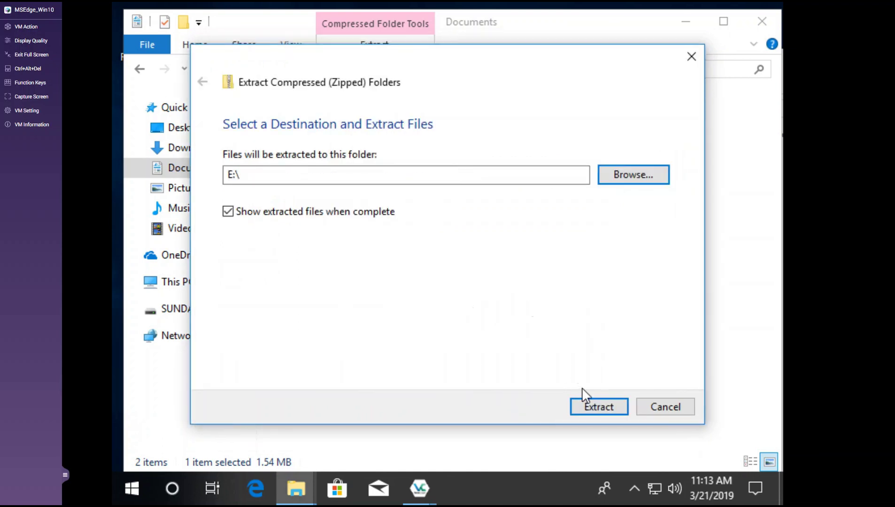
click(595, 407)
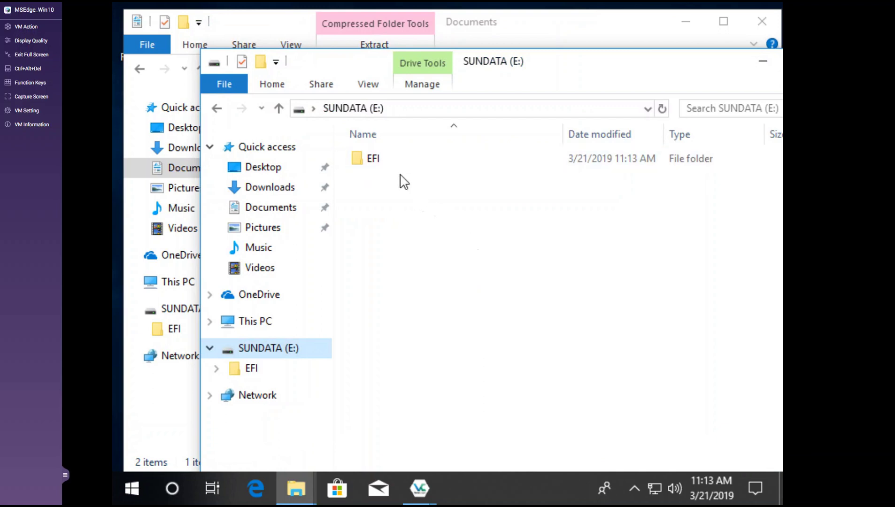
Step: Check the extracted EFI folder on E:, then return to the Documents window
click(376, 162)
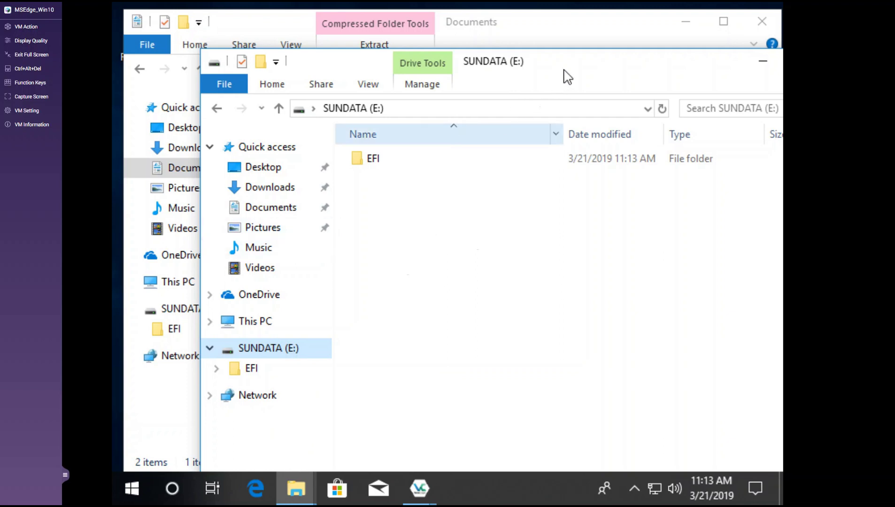
drag(569, 71, 539, 159)
click(528, 34)
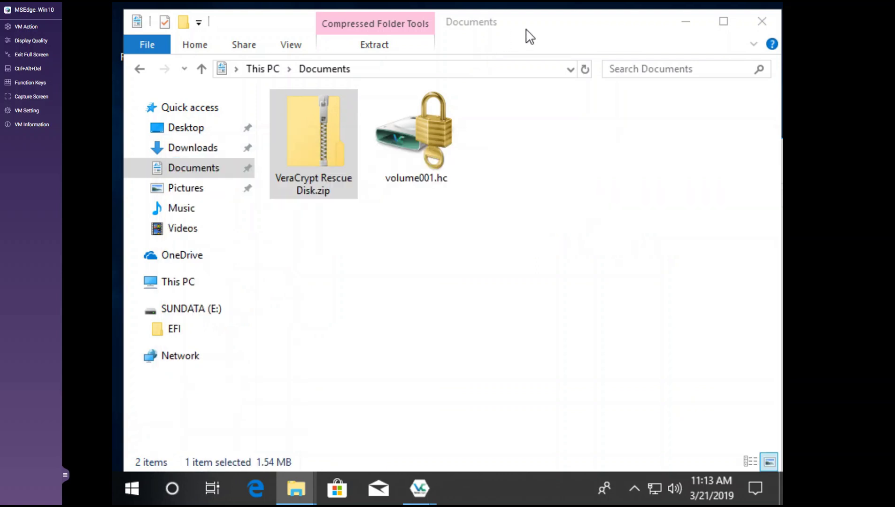
Step: Close Documents and have the VeraCrypt wizard verify the rescue disk on the USB drive
click(762, 22)
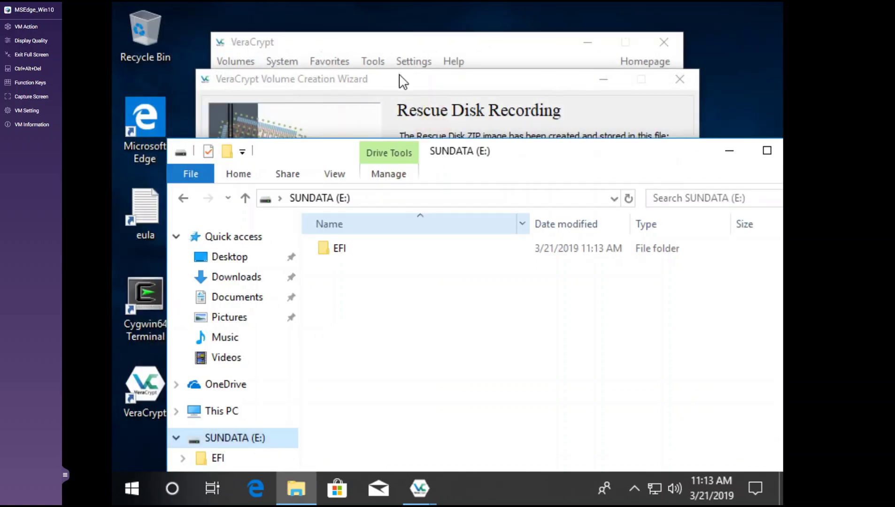
click(402, 80)
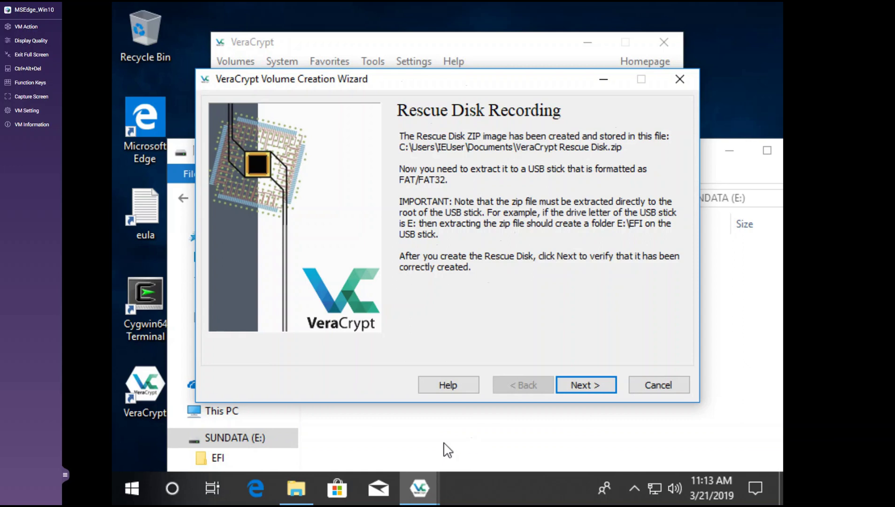
click(580, 385)
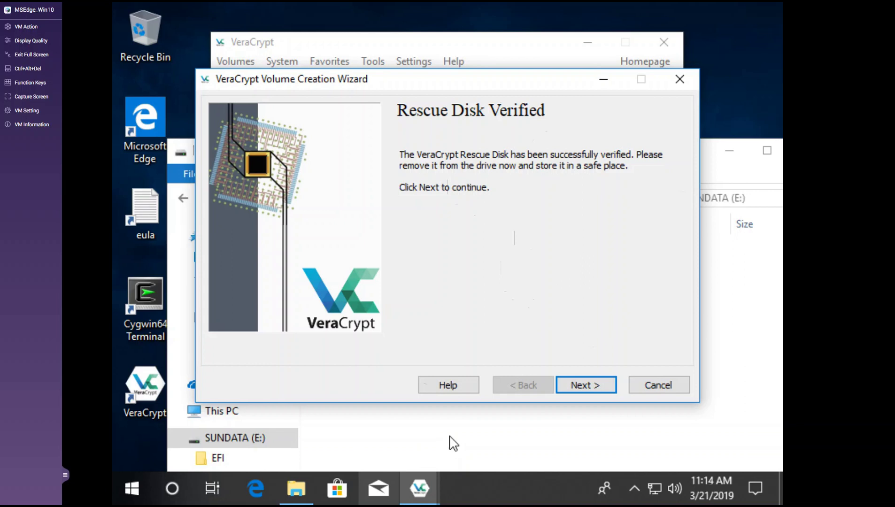
click(249, 445)
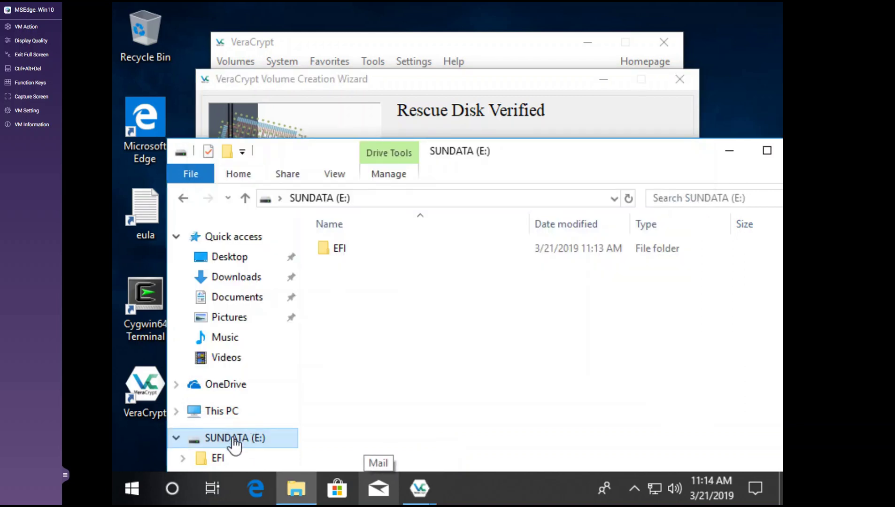
Step: Eject SUNDATA (E:) in Windows and disconnect the bus 1-13 USB device from the VM
right_click(233, 438)
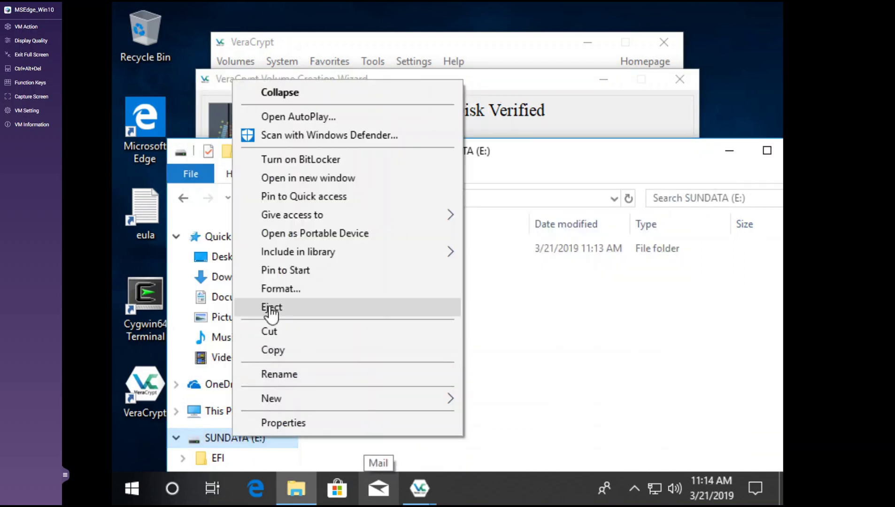
click(271, 308)
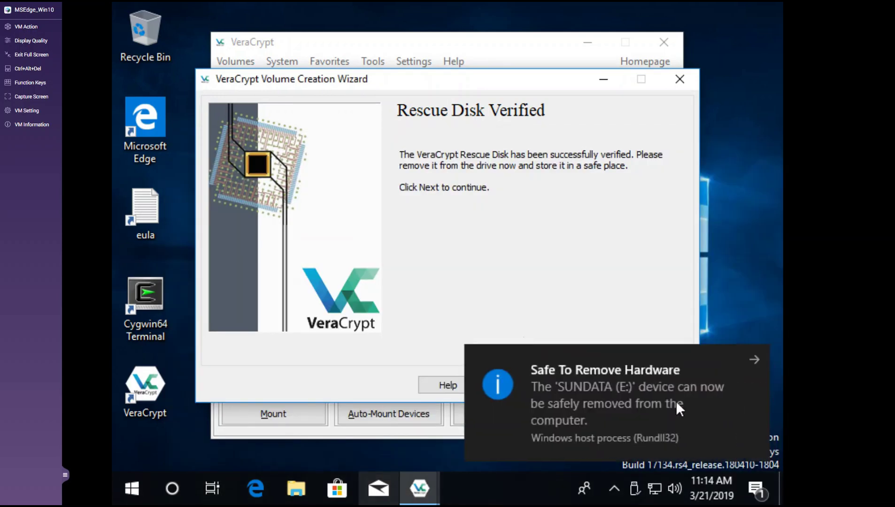
mouse_move(31, 110)
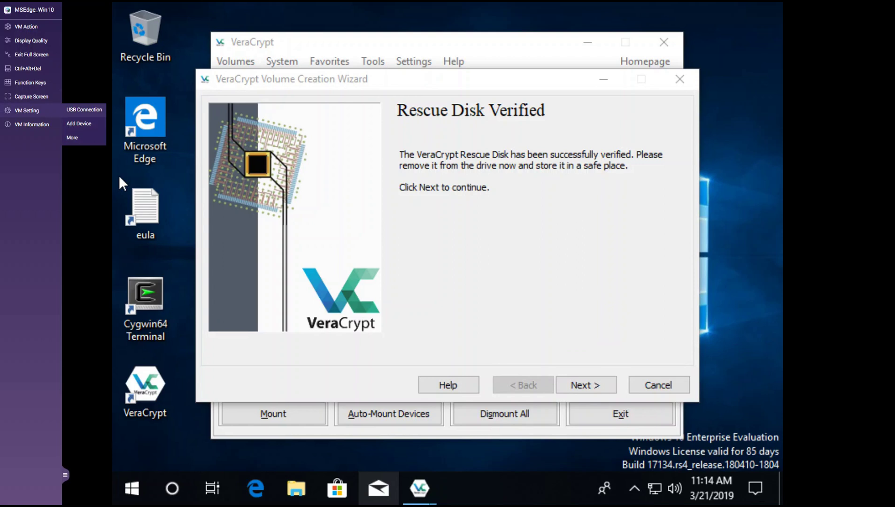
click(84, 110)
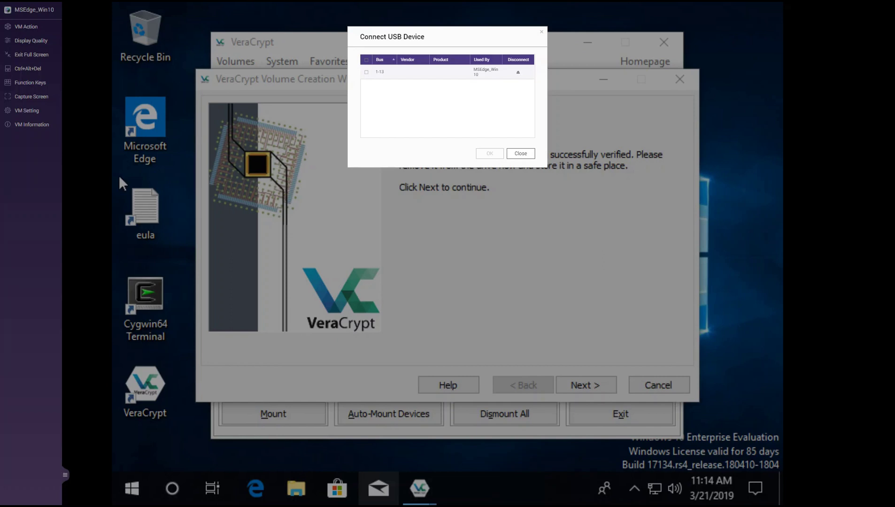
click(519, 72)
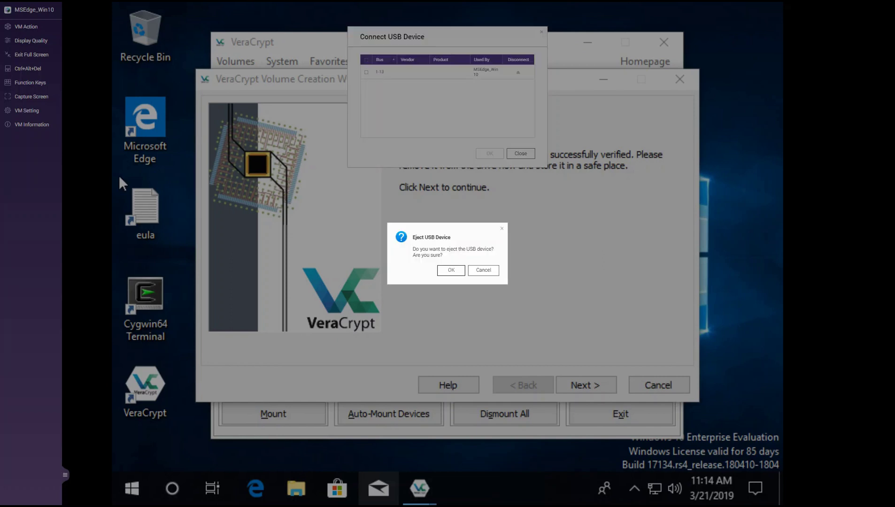
click(451, 271)
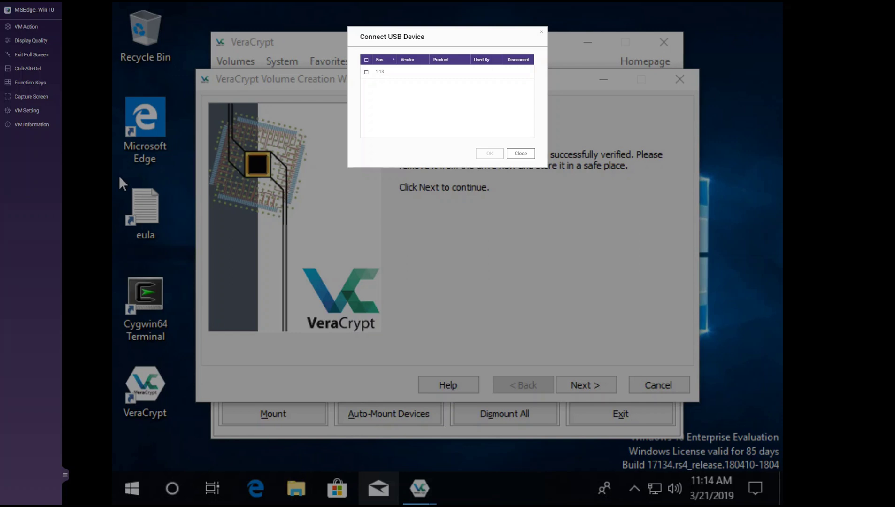
click(520, 153)
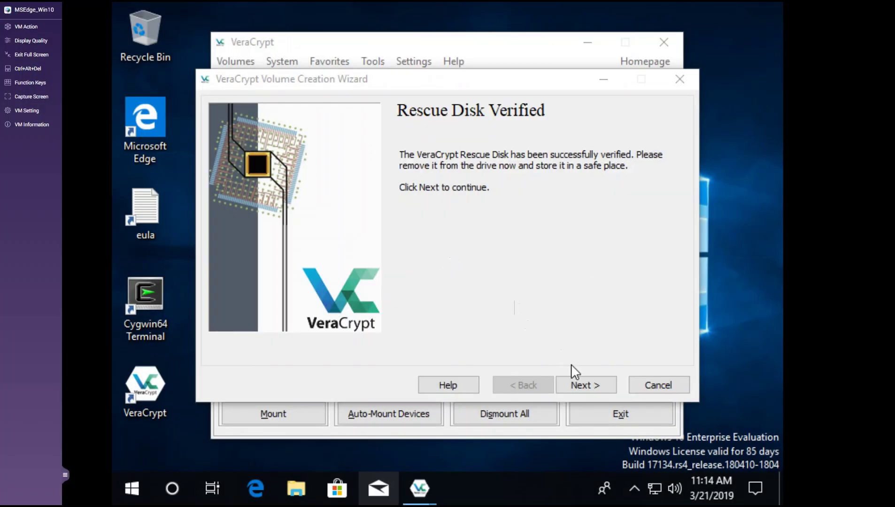
Step: Leave the wipe mode at None (fastest) and advance to the System Encryption Pretest page
click(578, 385)
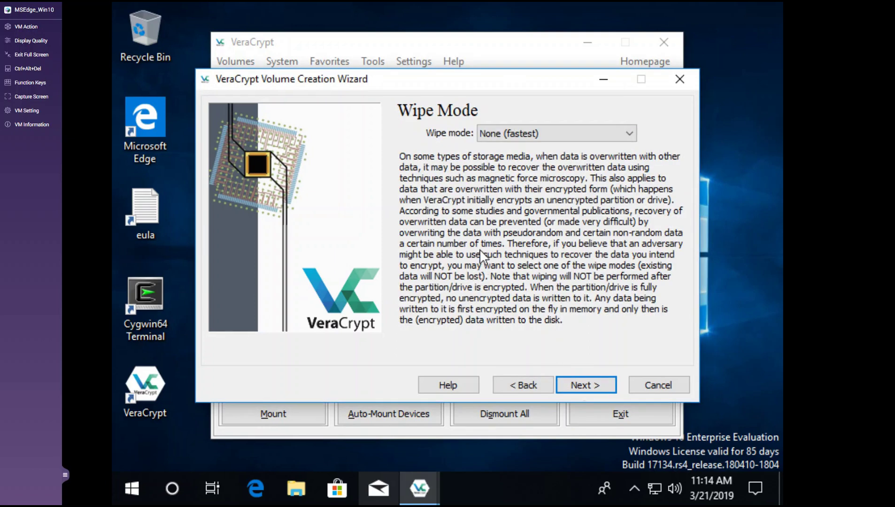
click(629, 133)
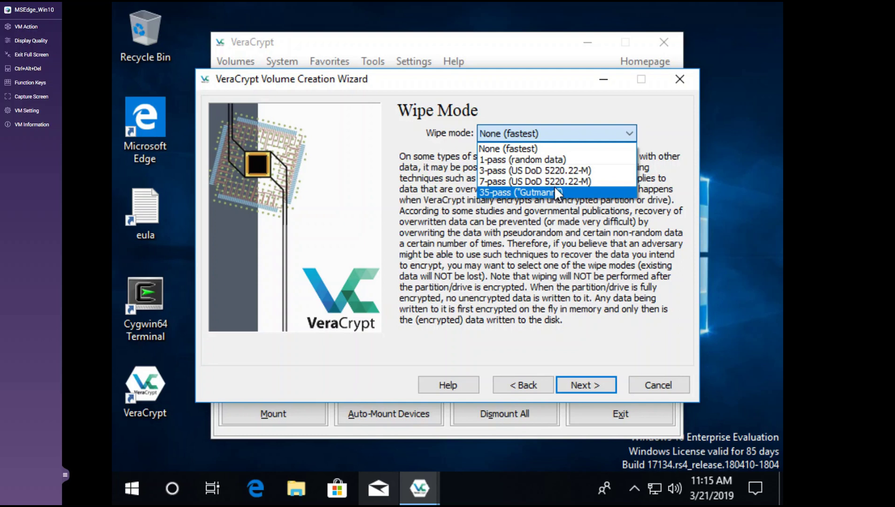
click(530, 147)
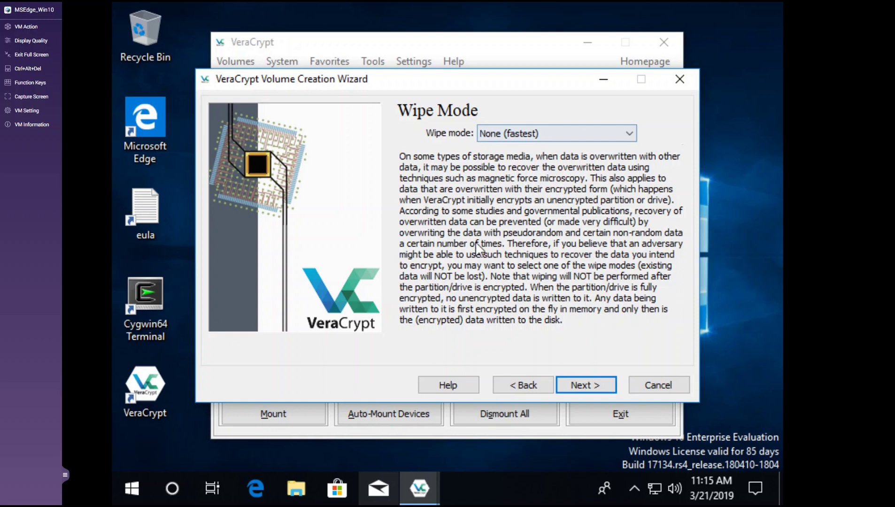
click(594, 389)
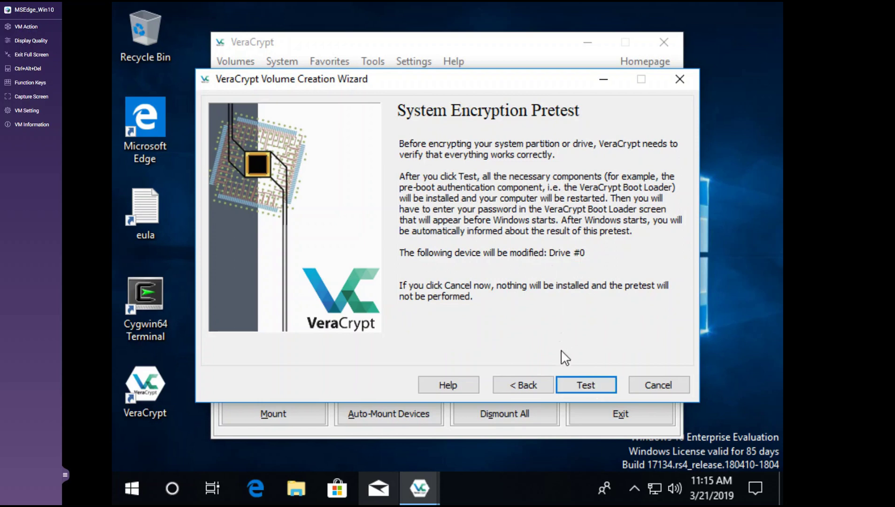
Step: Launch the pretest, acknowledge the IMPORTANT NOTES, and agree to restart the computer now
click(583, 388)
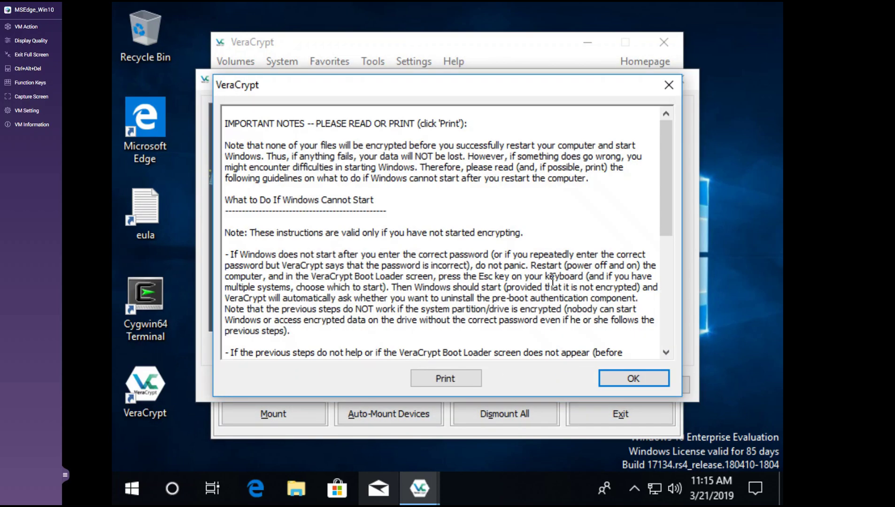
scroll(475, 249, down, 3)
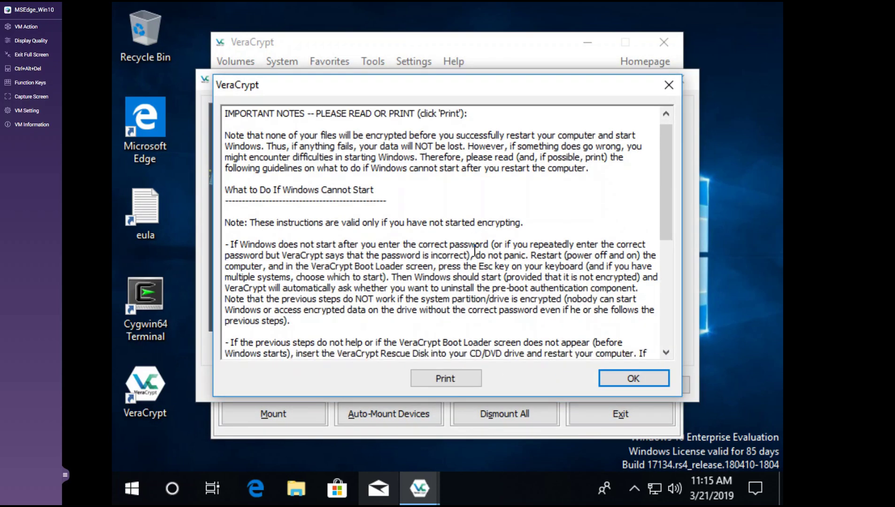
scroll(475, 249, down, 4)
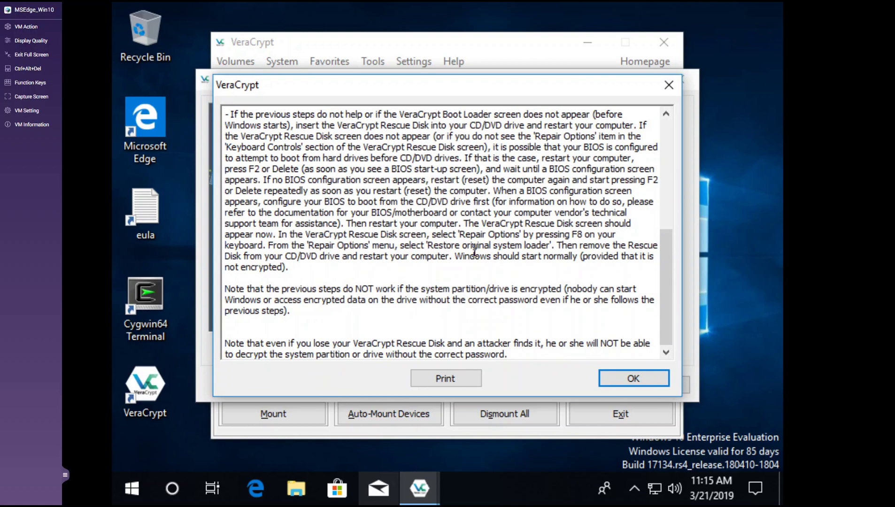
scroll(475, 251, up, 7)
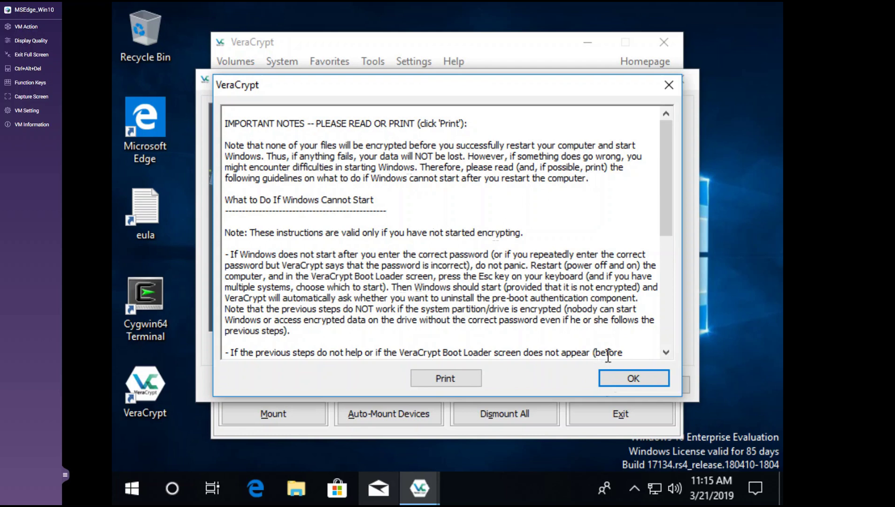
click(617, 380)
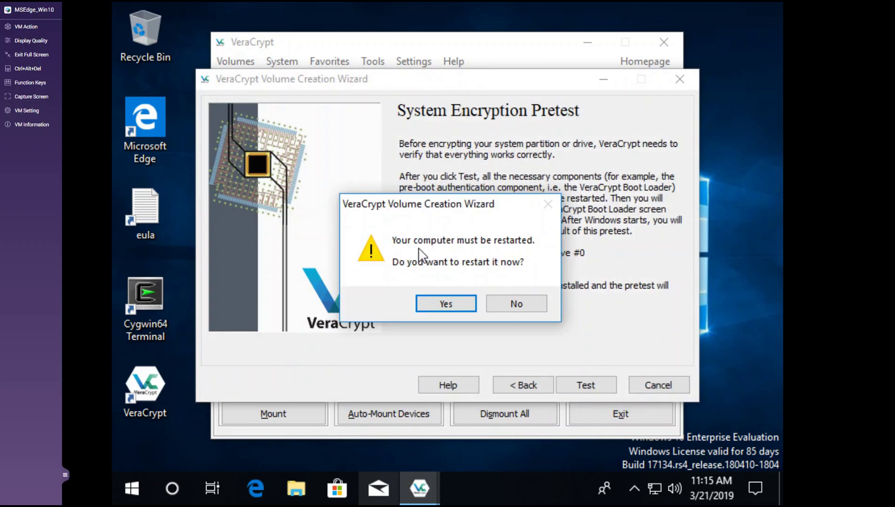
click(433, 305)
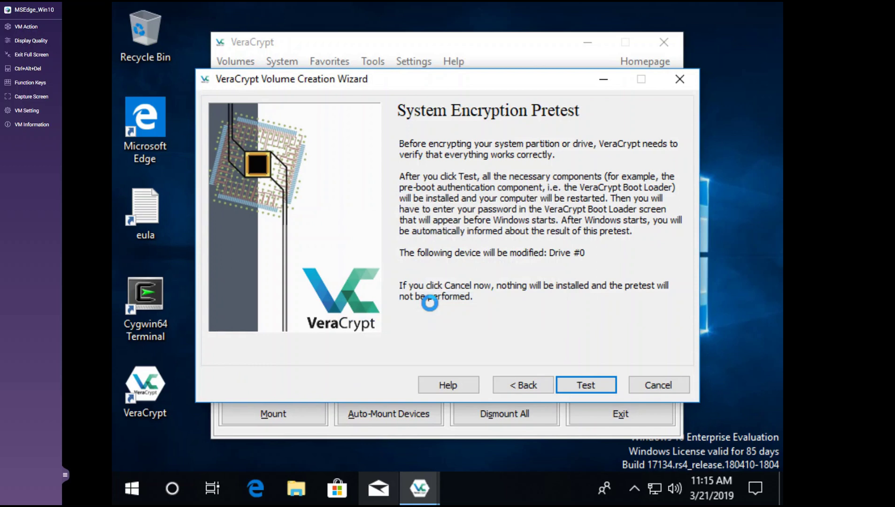
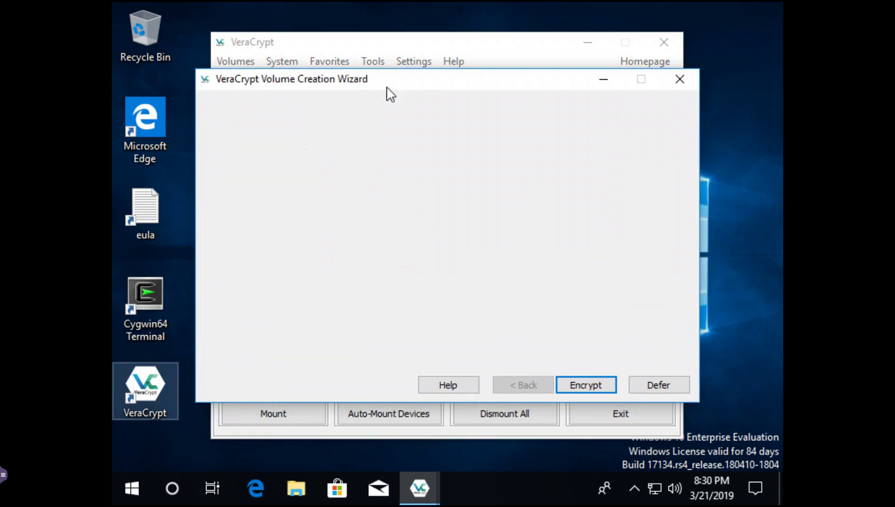
Step: Dismiss the wizard-already-running warning and close the main VeraCrypt window, bringing the Pretest Completed page into full view
drag(413, 88, 385, 289)
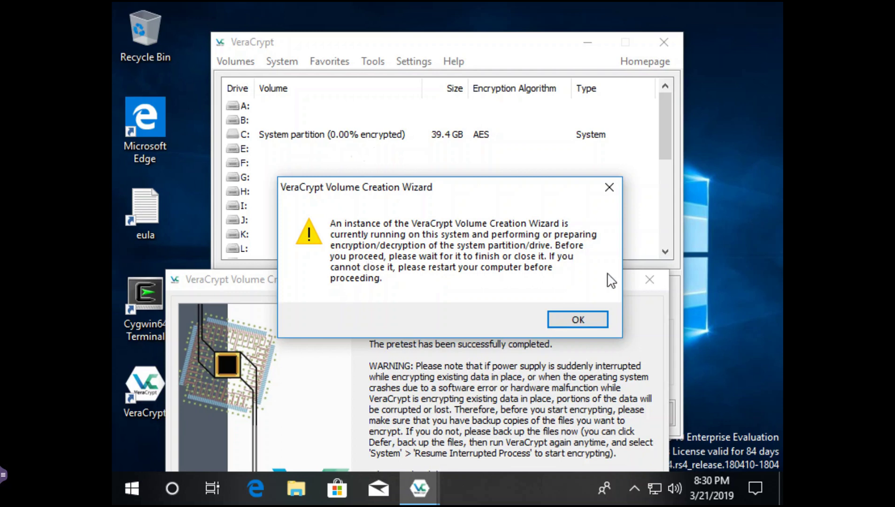
click(578, 320)
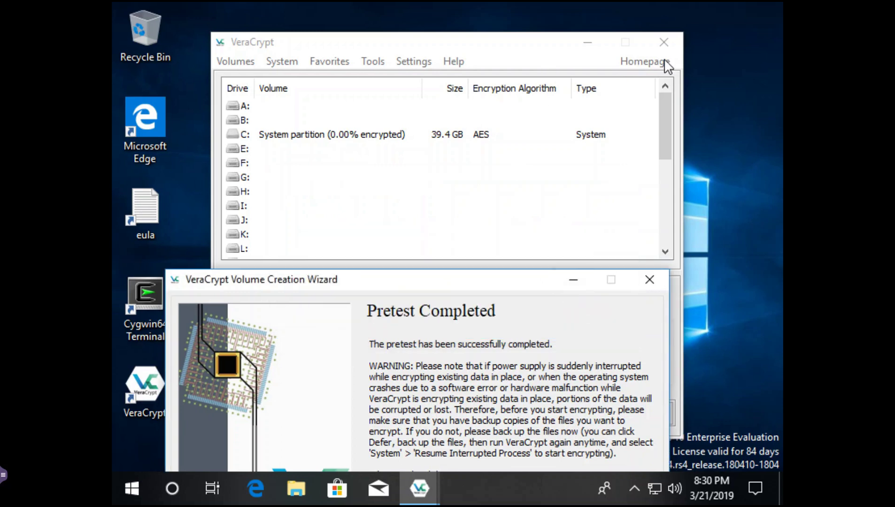
click(673, 41)
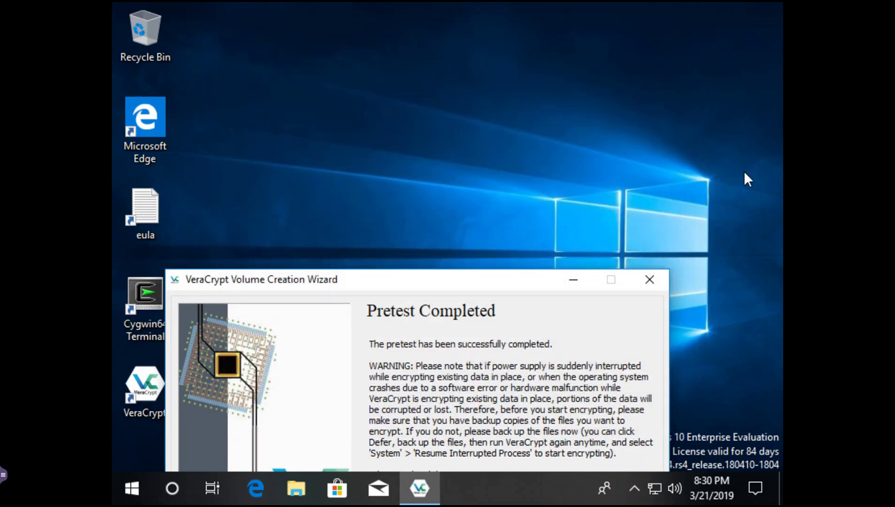
drag(473, 281, 518, 54)
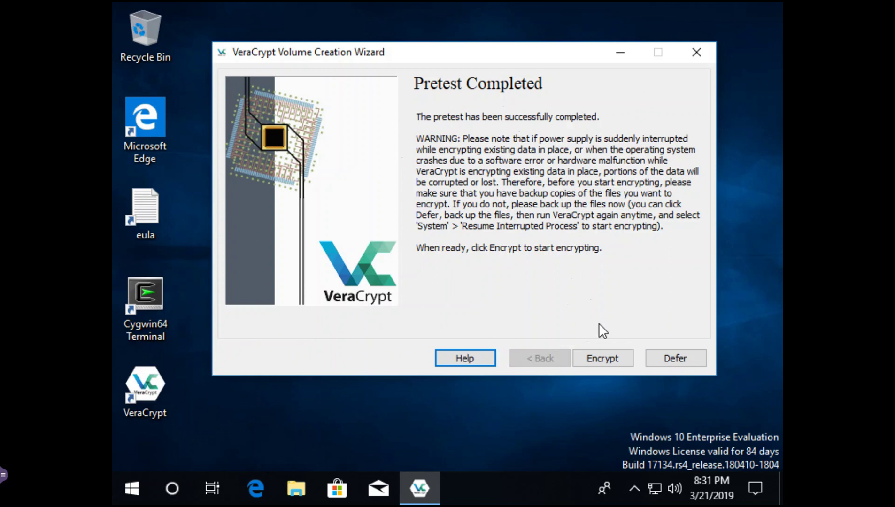
Step: Start encrypting the system partition and acknowledge the Rescue Disk instructions
click(602, 360)
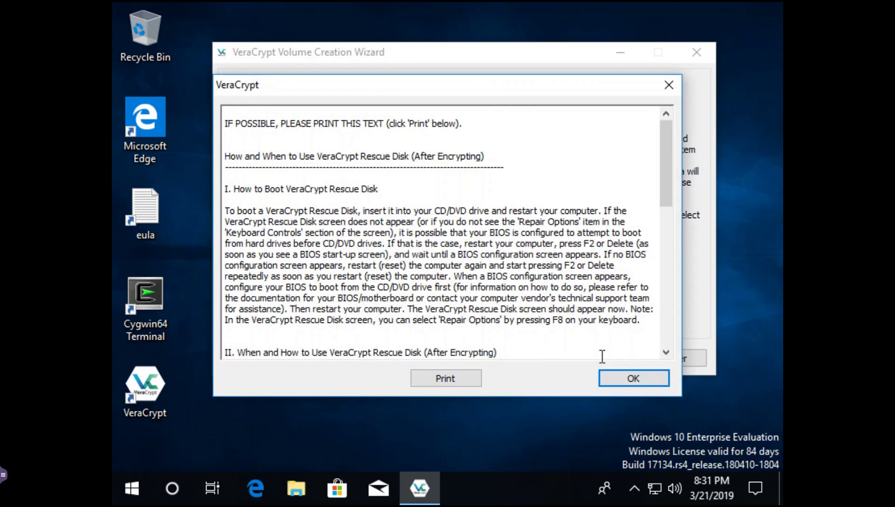
scroll(430, 260, down, 13)
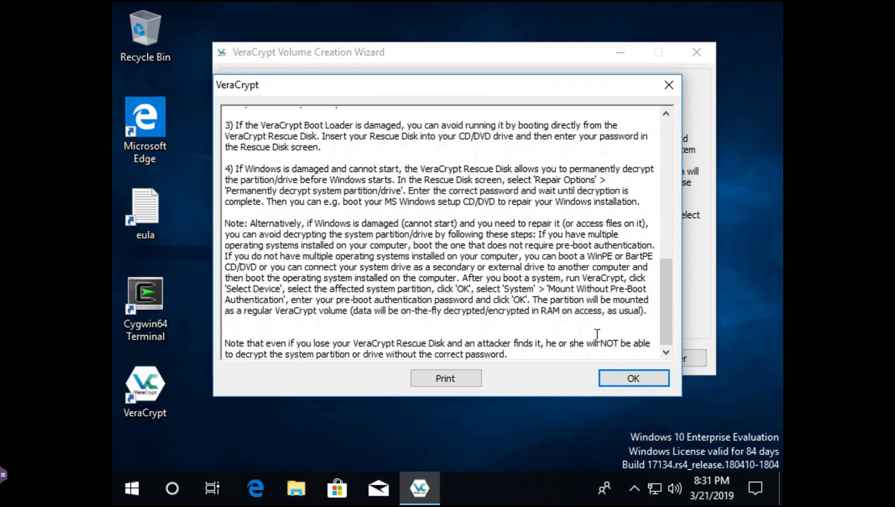
click(632, 378)
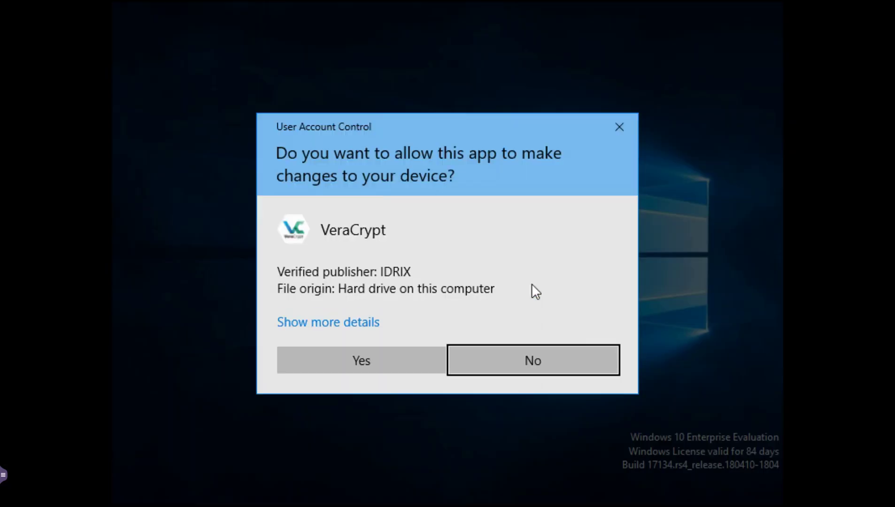
Step: Approve VeraCrypt in User Account Control and let encryption run to 100%
click(364, 359)
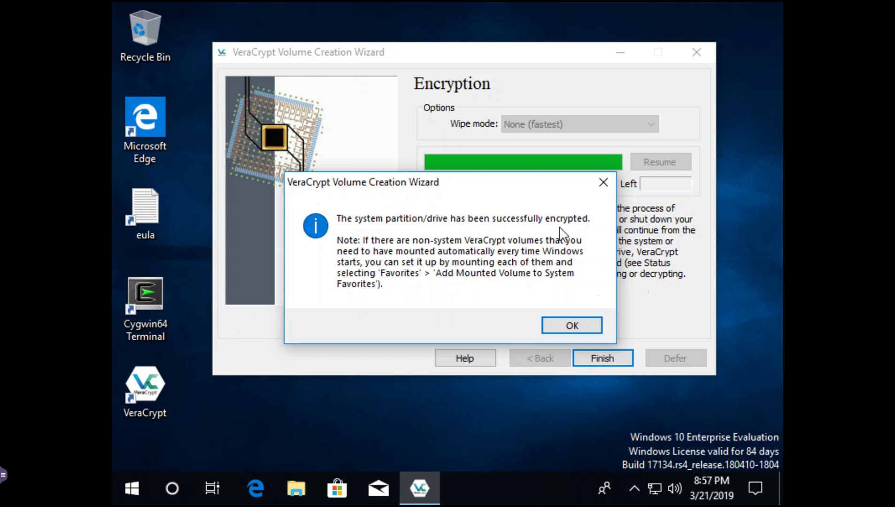
Step: Close the finished wizard, relaunch VeraCrypt, and select the C: System partition (39.4 GB, AES)
click(566, 334)
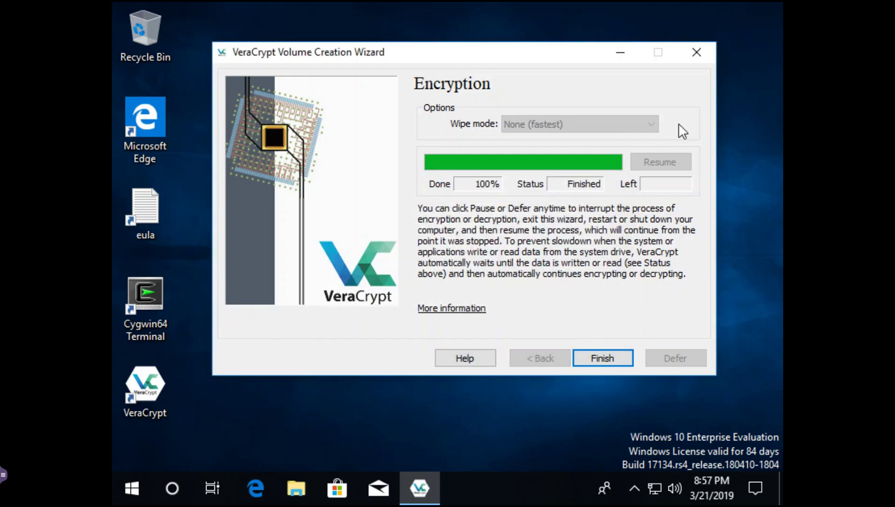
click(702, 51)
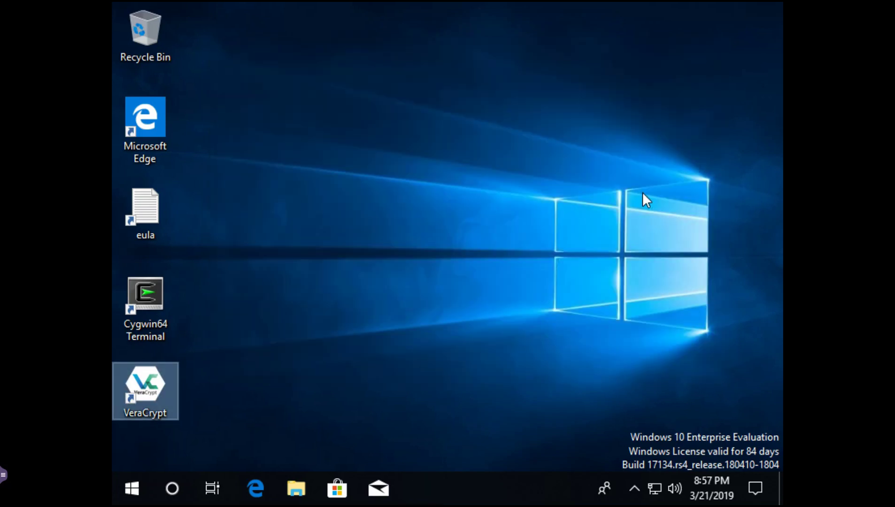
double_click(151, 385)
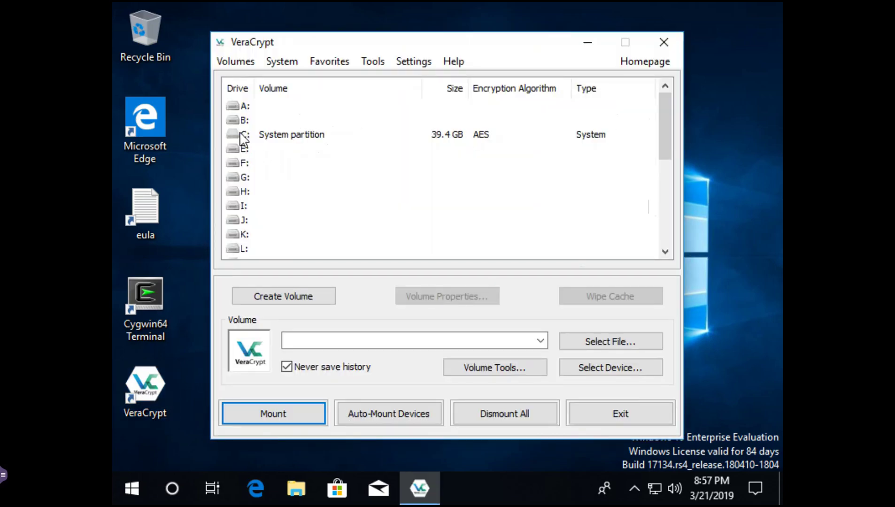
click(275, 137)
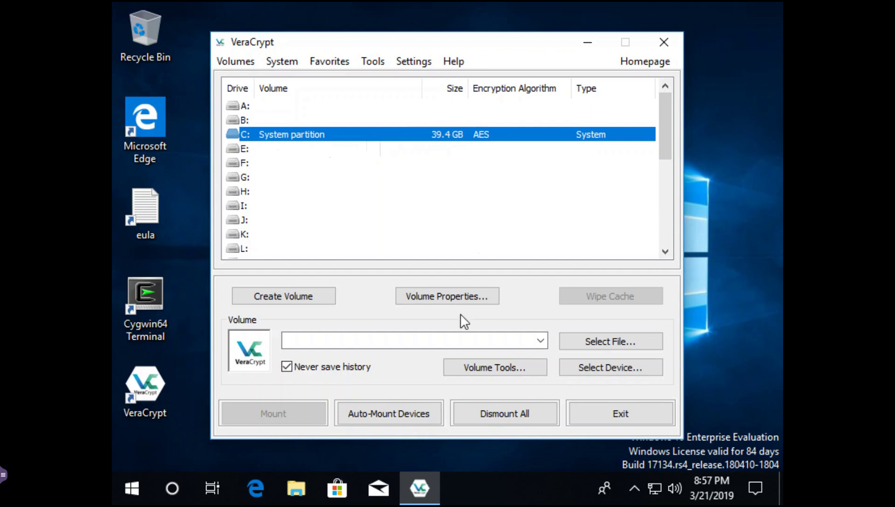
click(445, 304)
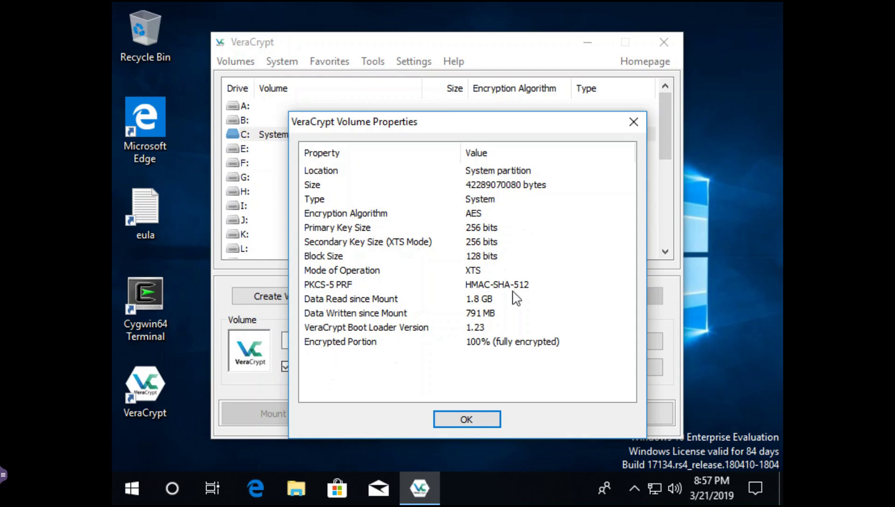
click(476, 419)
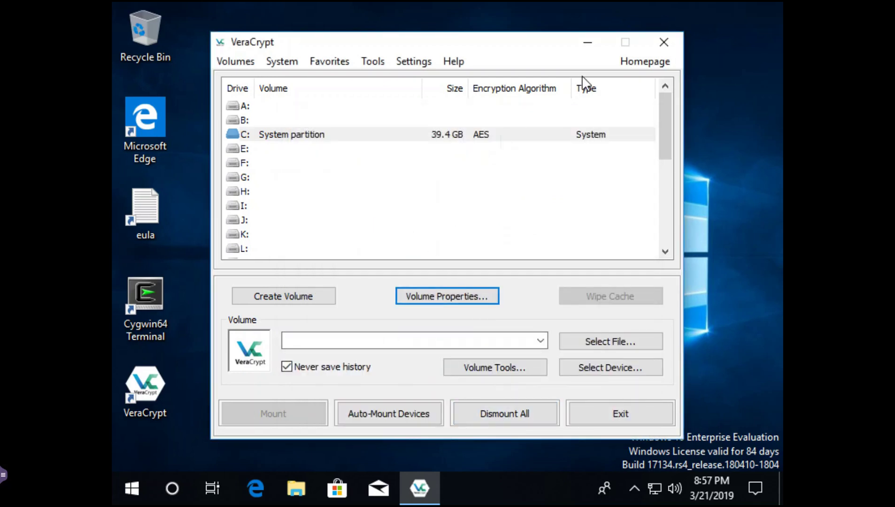